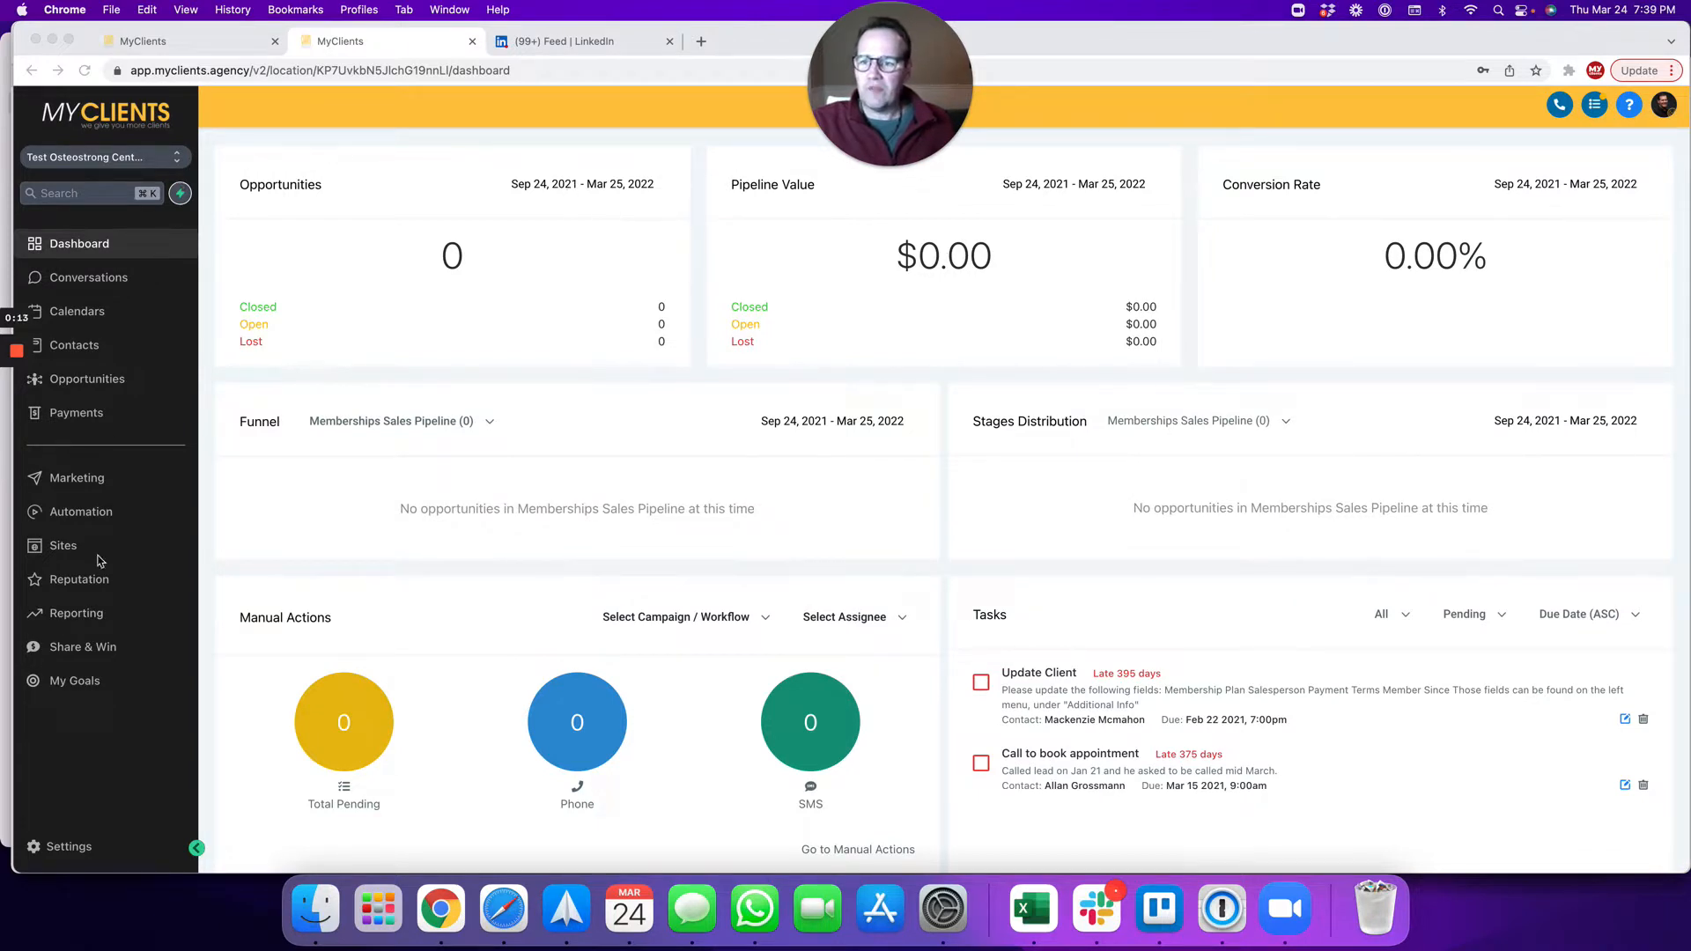
Step: Go to Settings > My Staff to list the six current team members
left_click(74, 850)
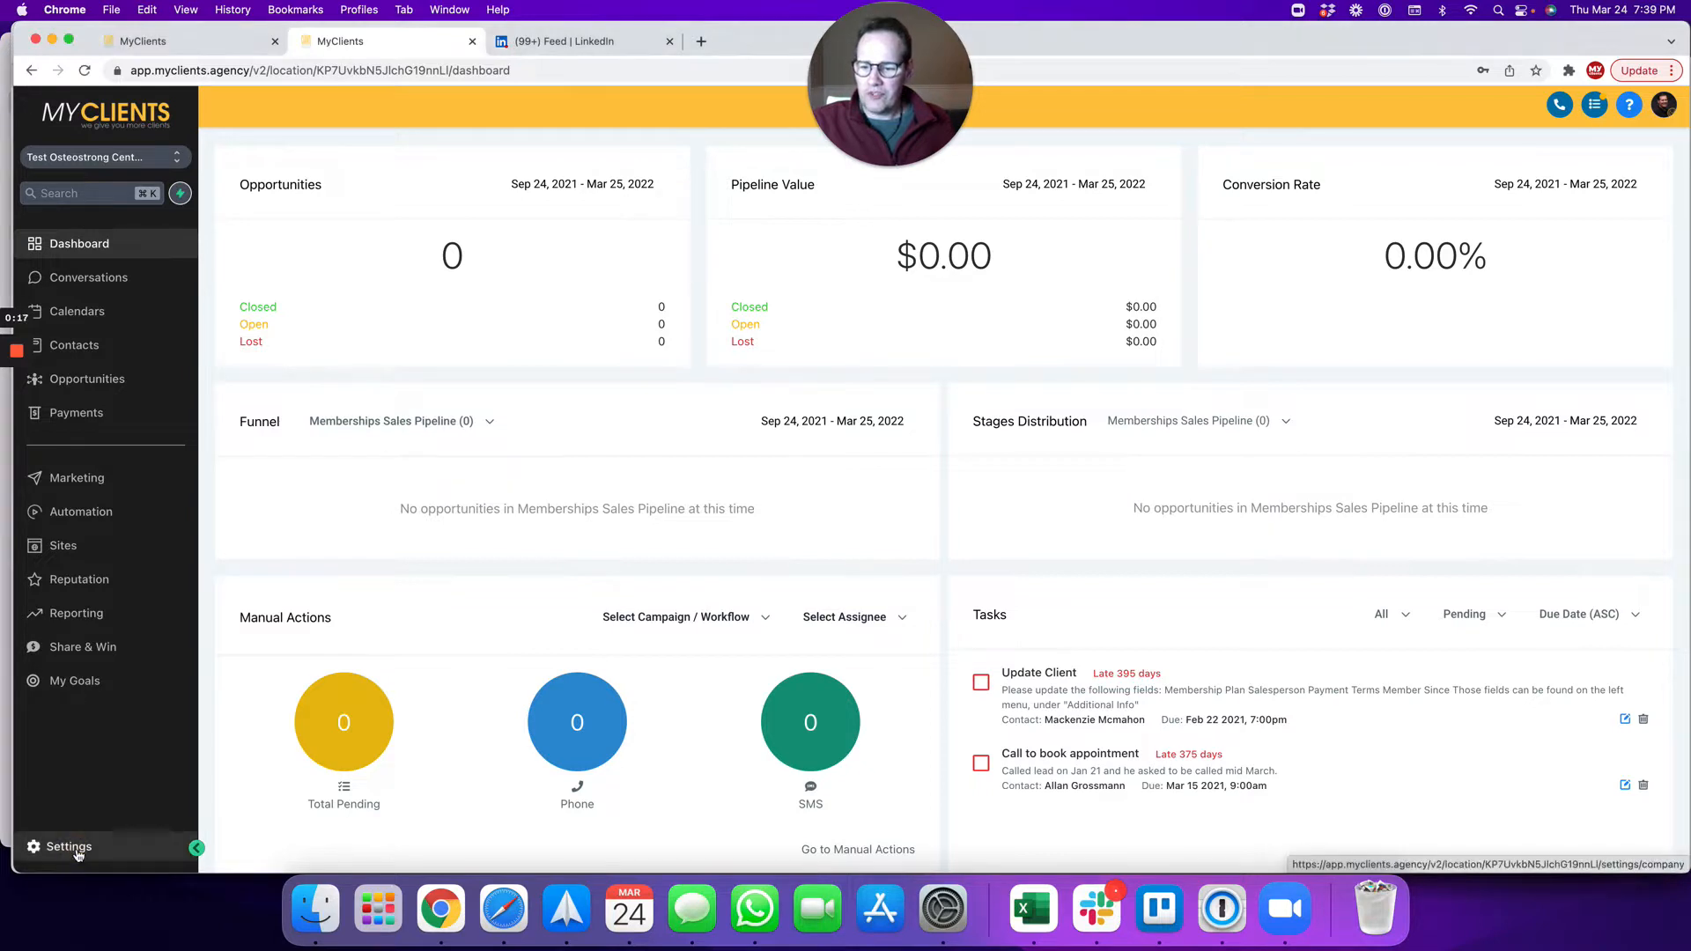
left_click(77, 851)
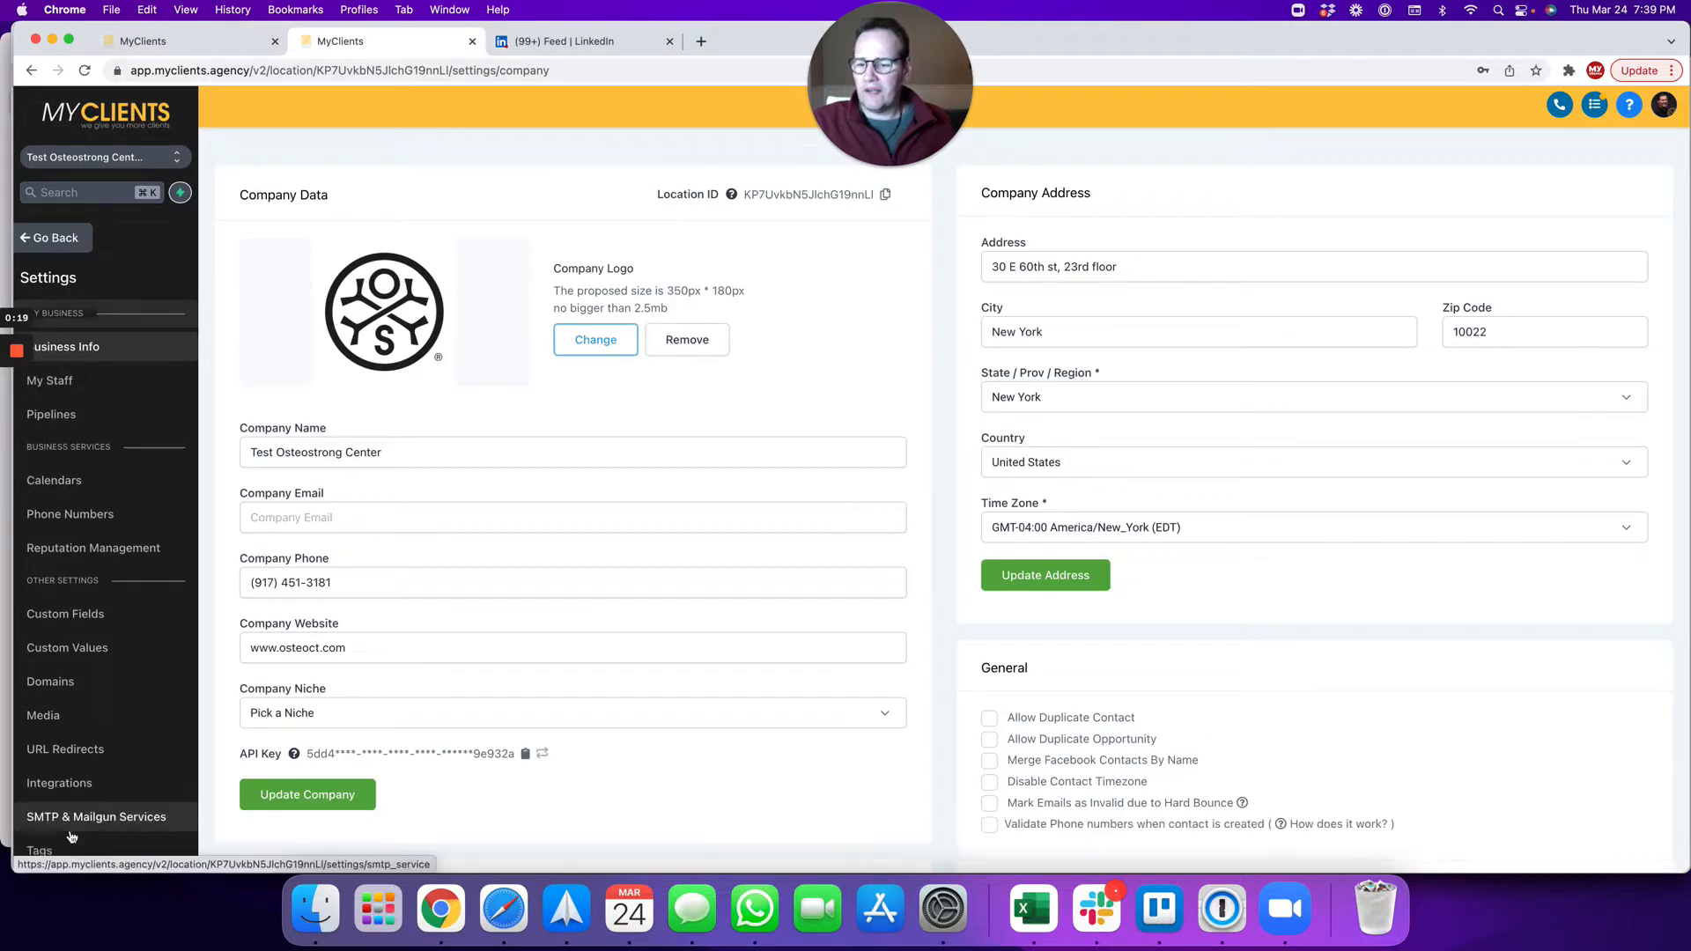
left_click(54, 382)
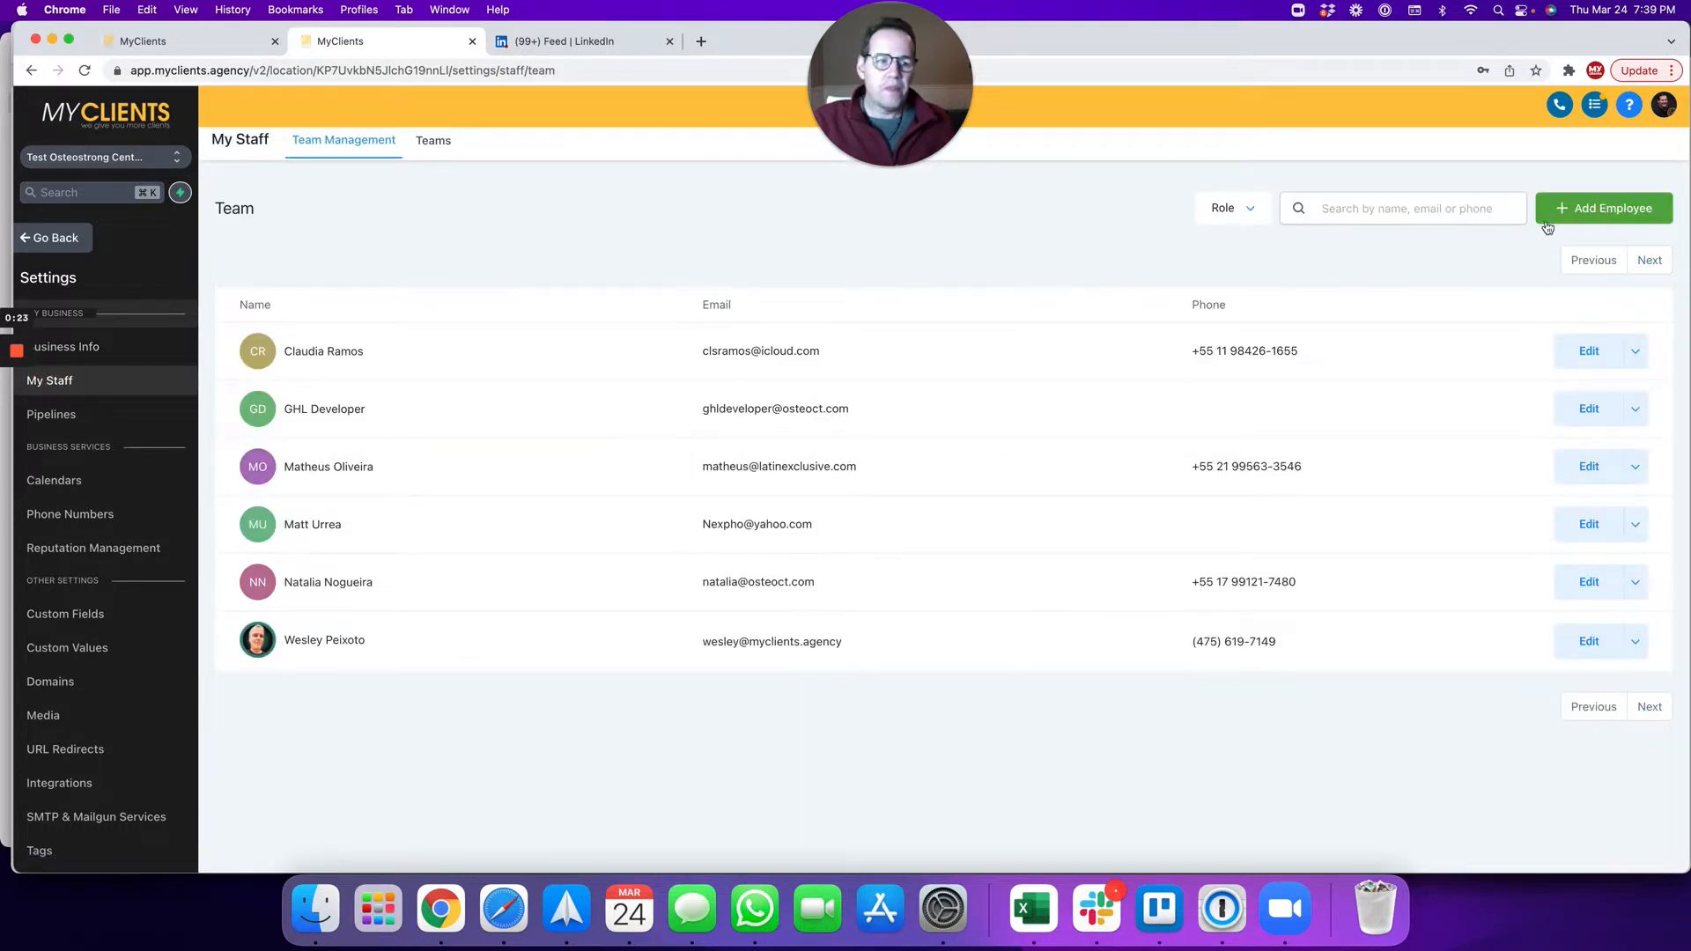
Step: Start a new employee in Team Management and expand its User Info section
left_click(1603, 209)
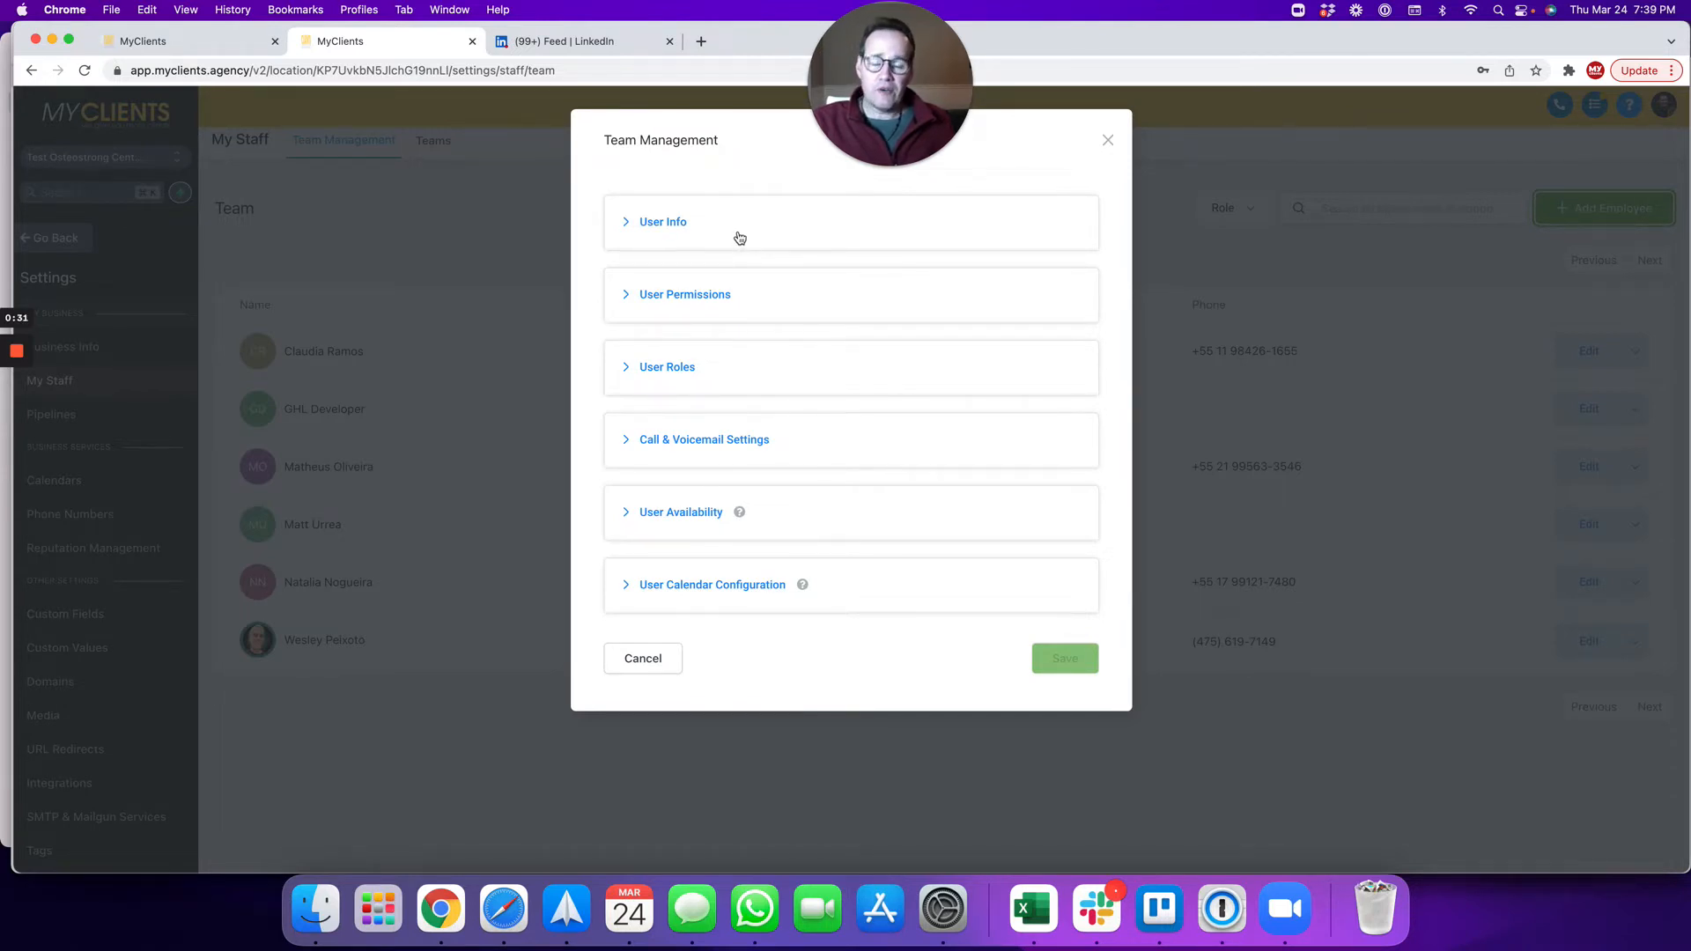
left_click(658, 220)
Step: Enter the new employee's first name and last name
left_click(709, 490)
type("Peter")
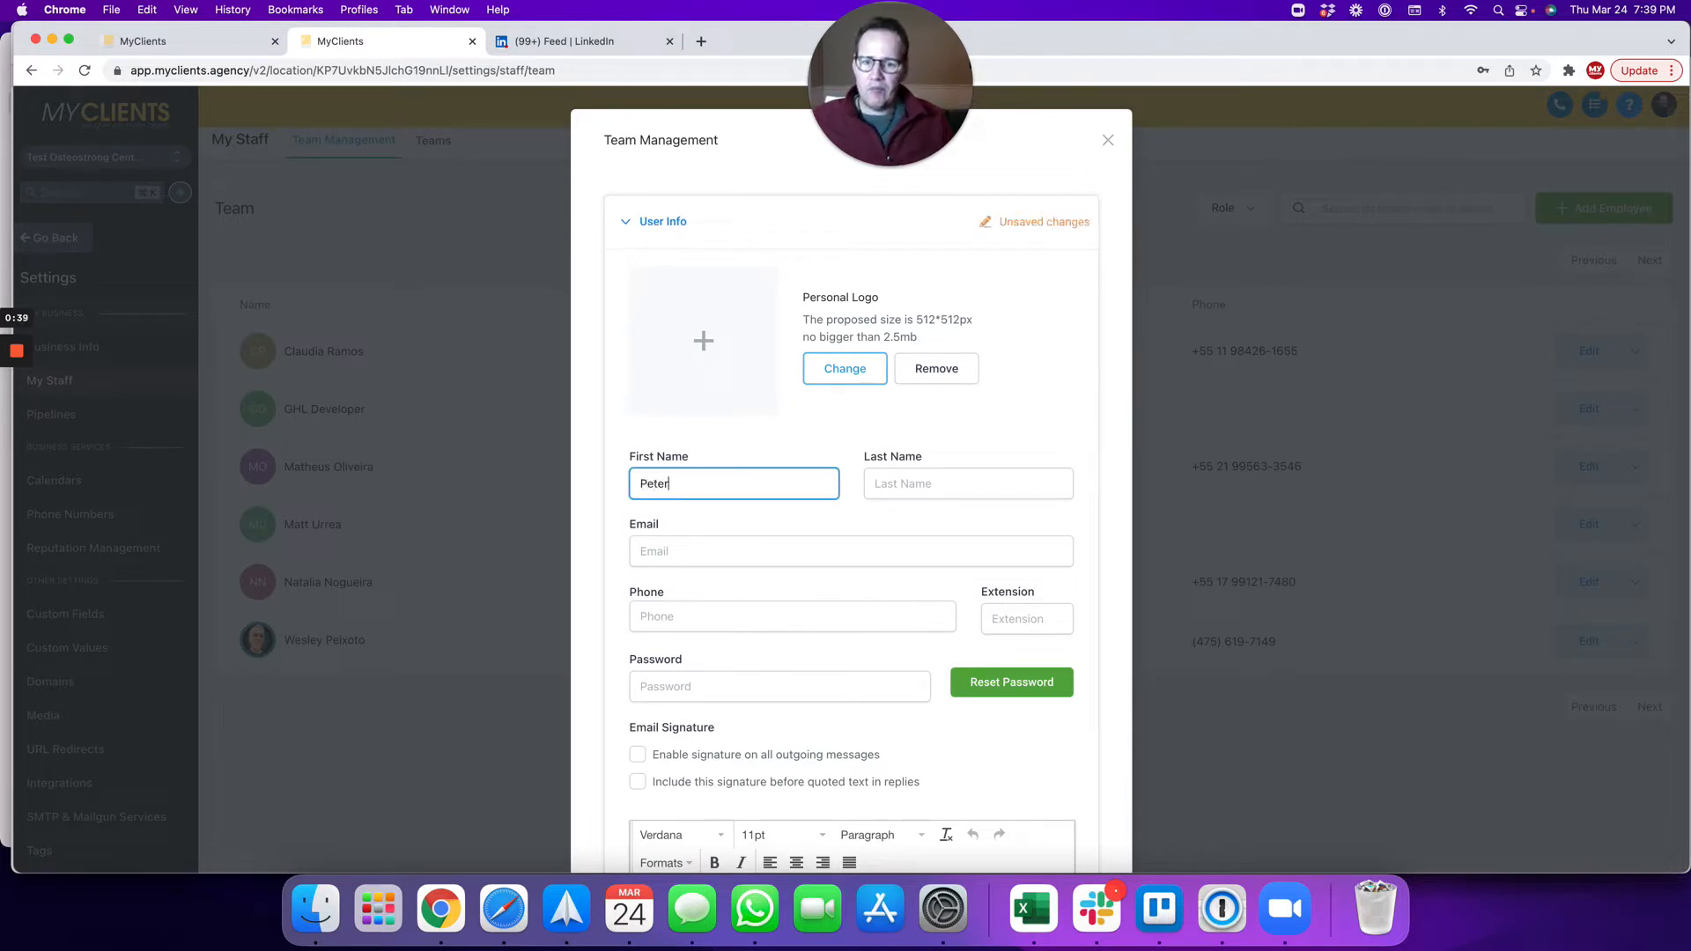
key("Tab")
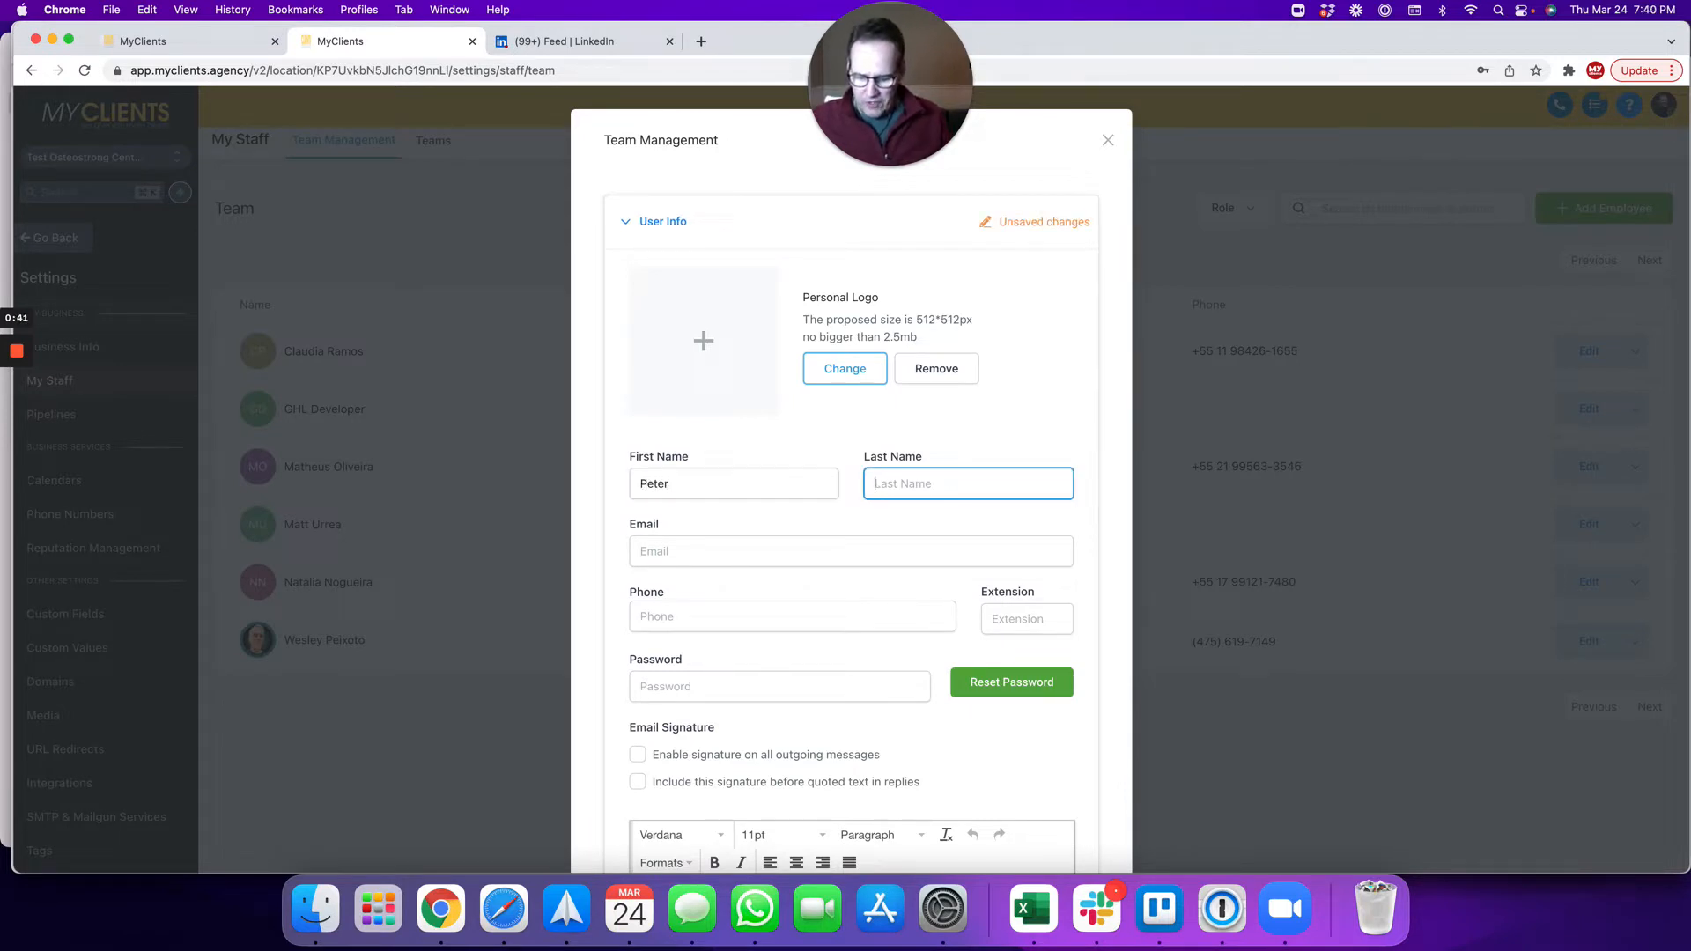
type("Parker")
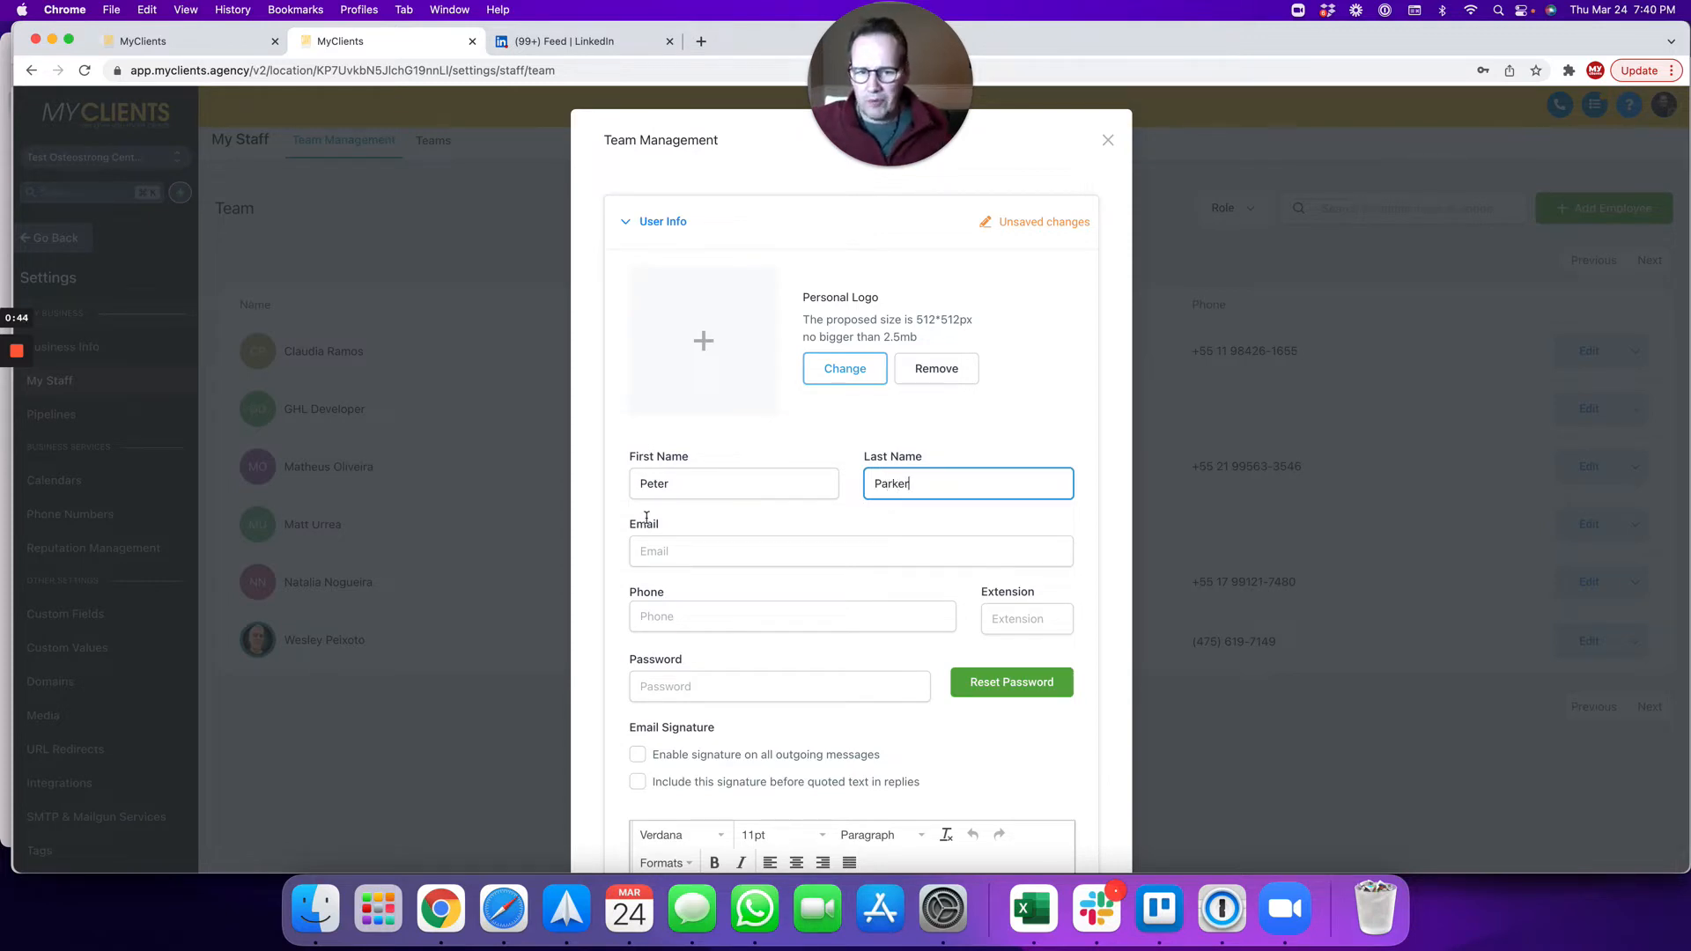
Step: Replace the wrongly pasted Email text with the employee's e-mail address
scroll(647, 518, "down", 3)
left_click(665, 384)
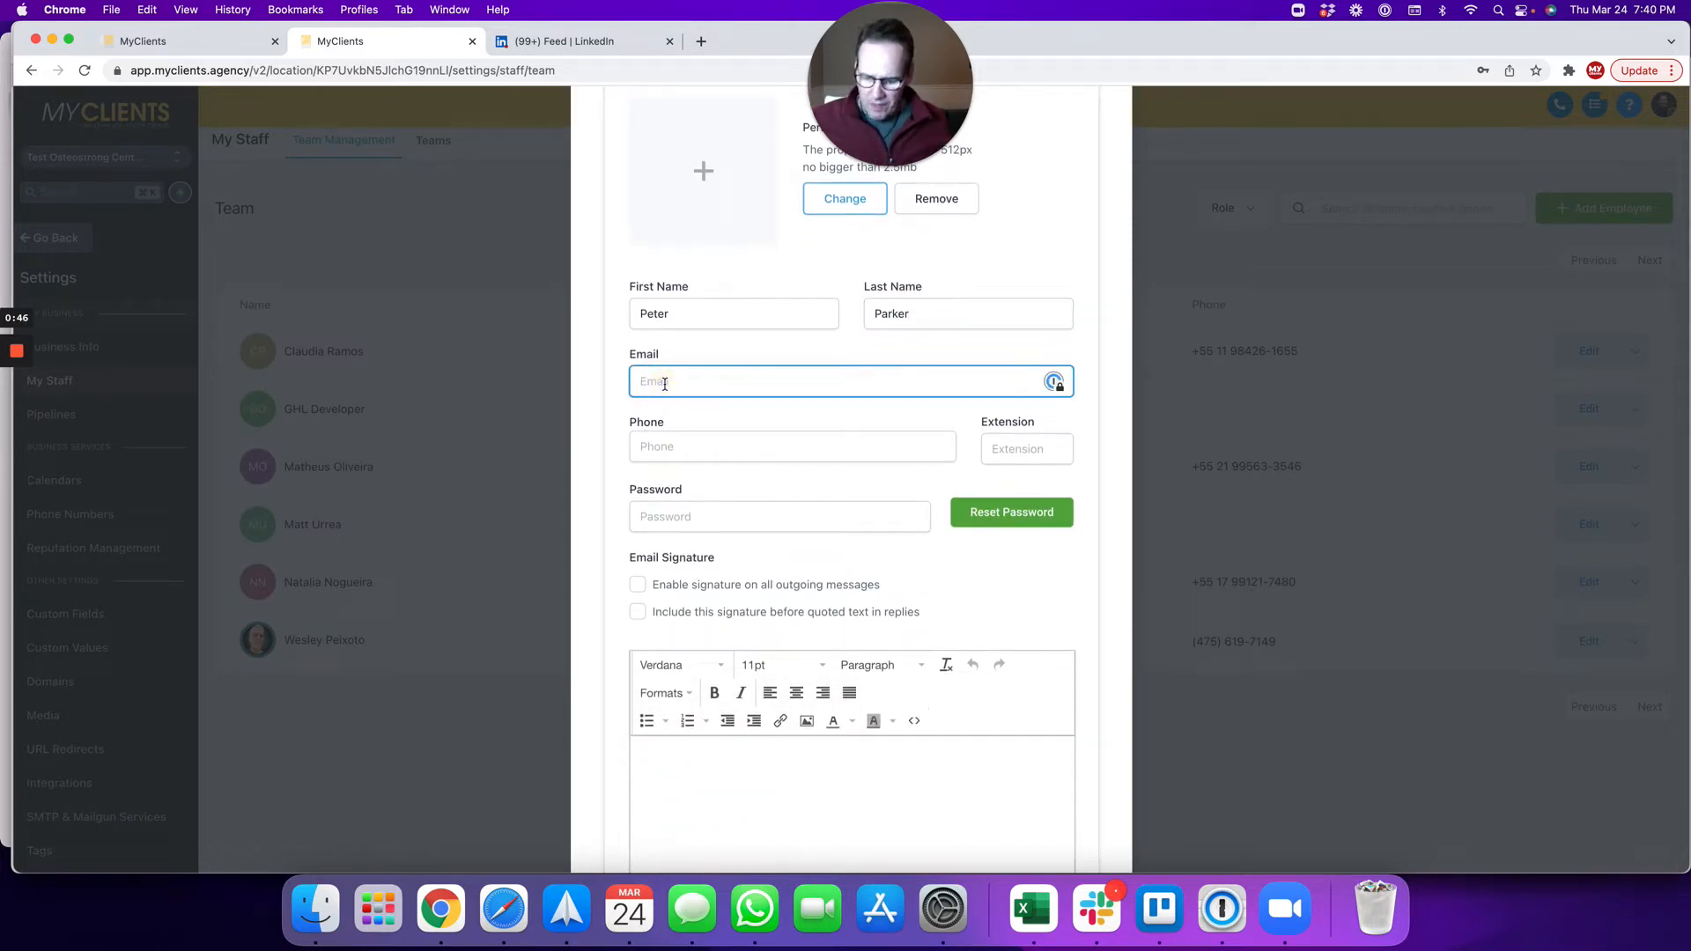
left_click(1005, 382)
left_click_drag(1005, 381, 505, 356)
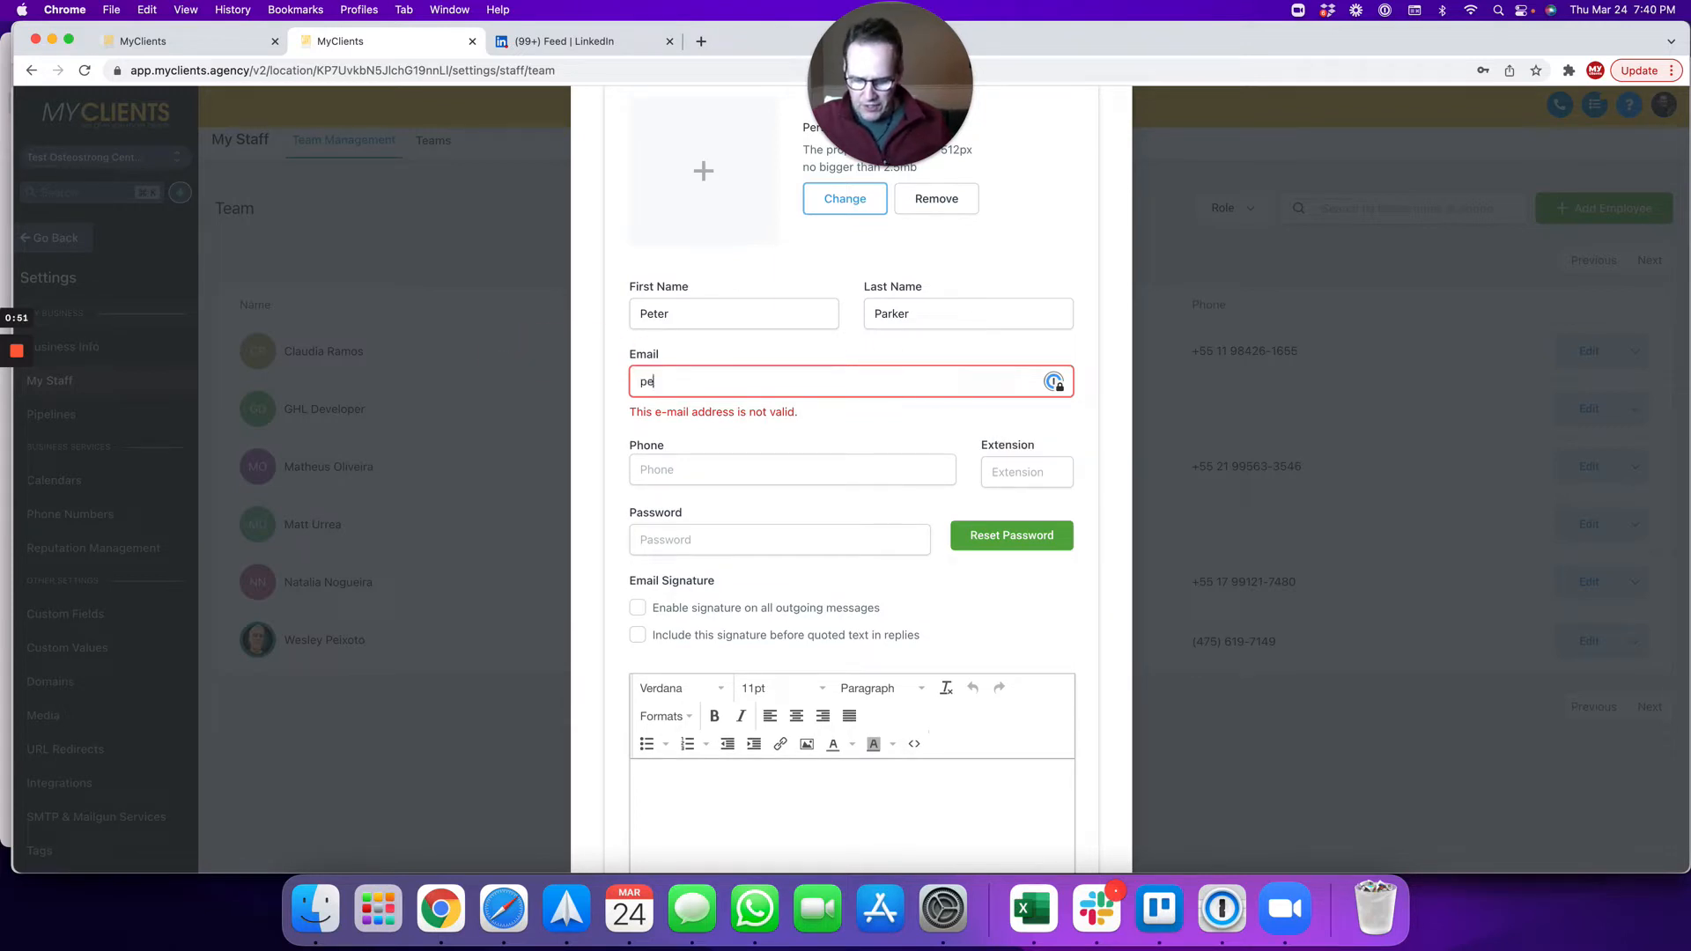
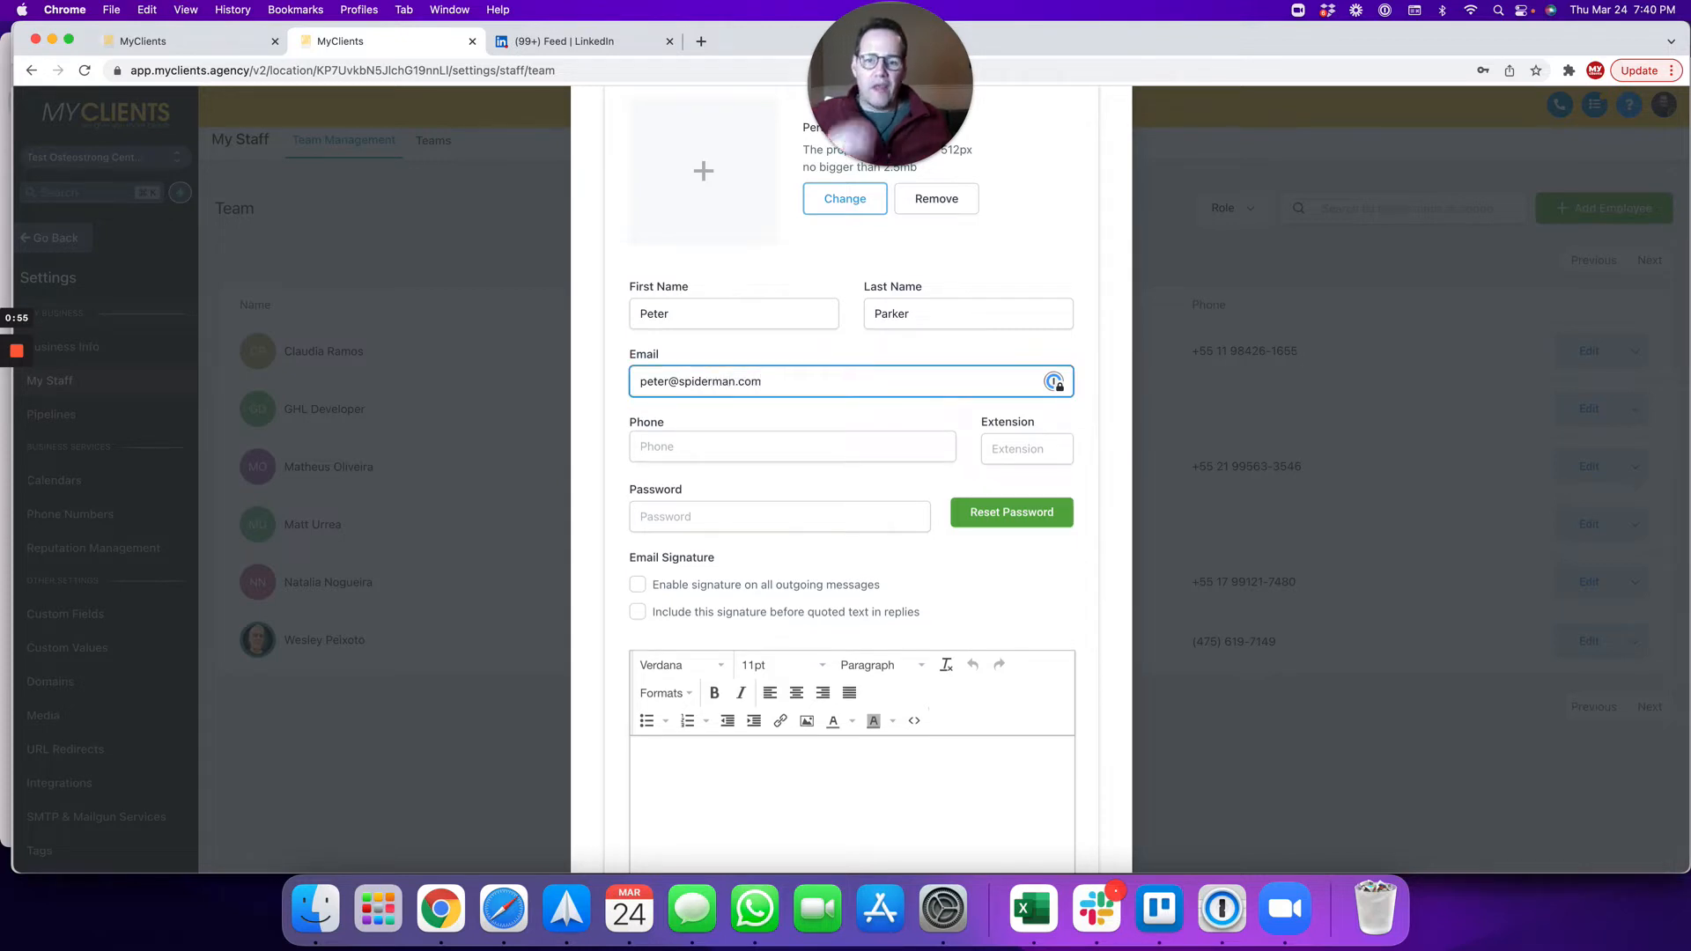
left_click(659, 453)
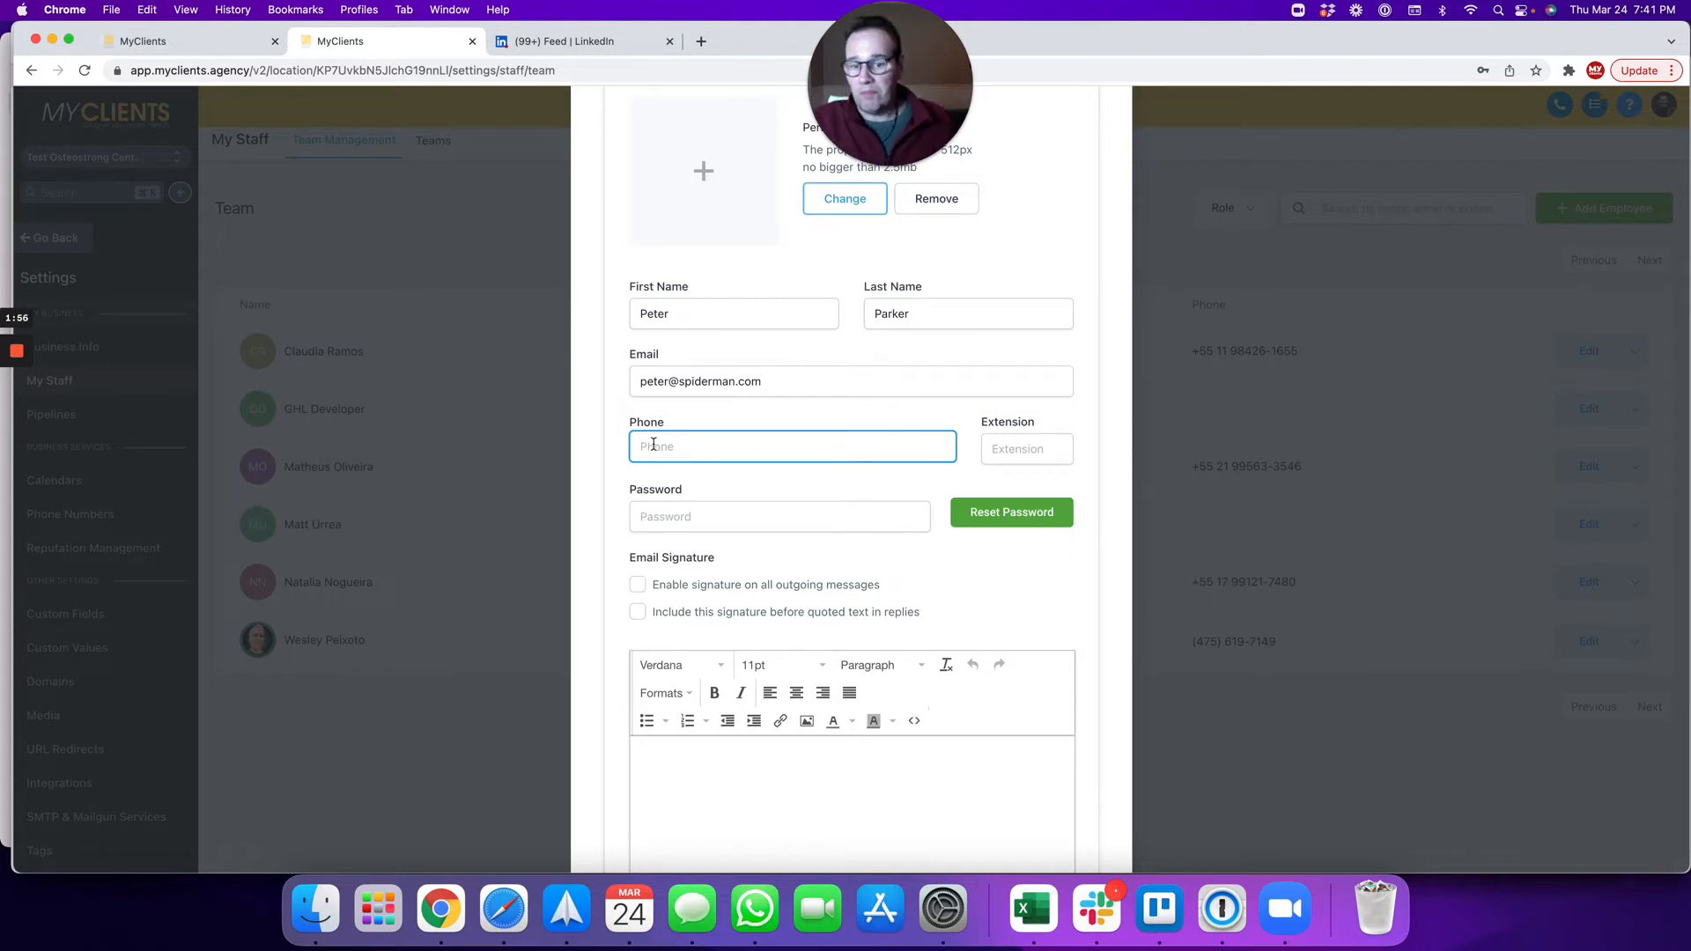
scroll(656, 443, "down", 1)
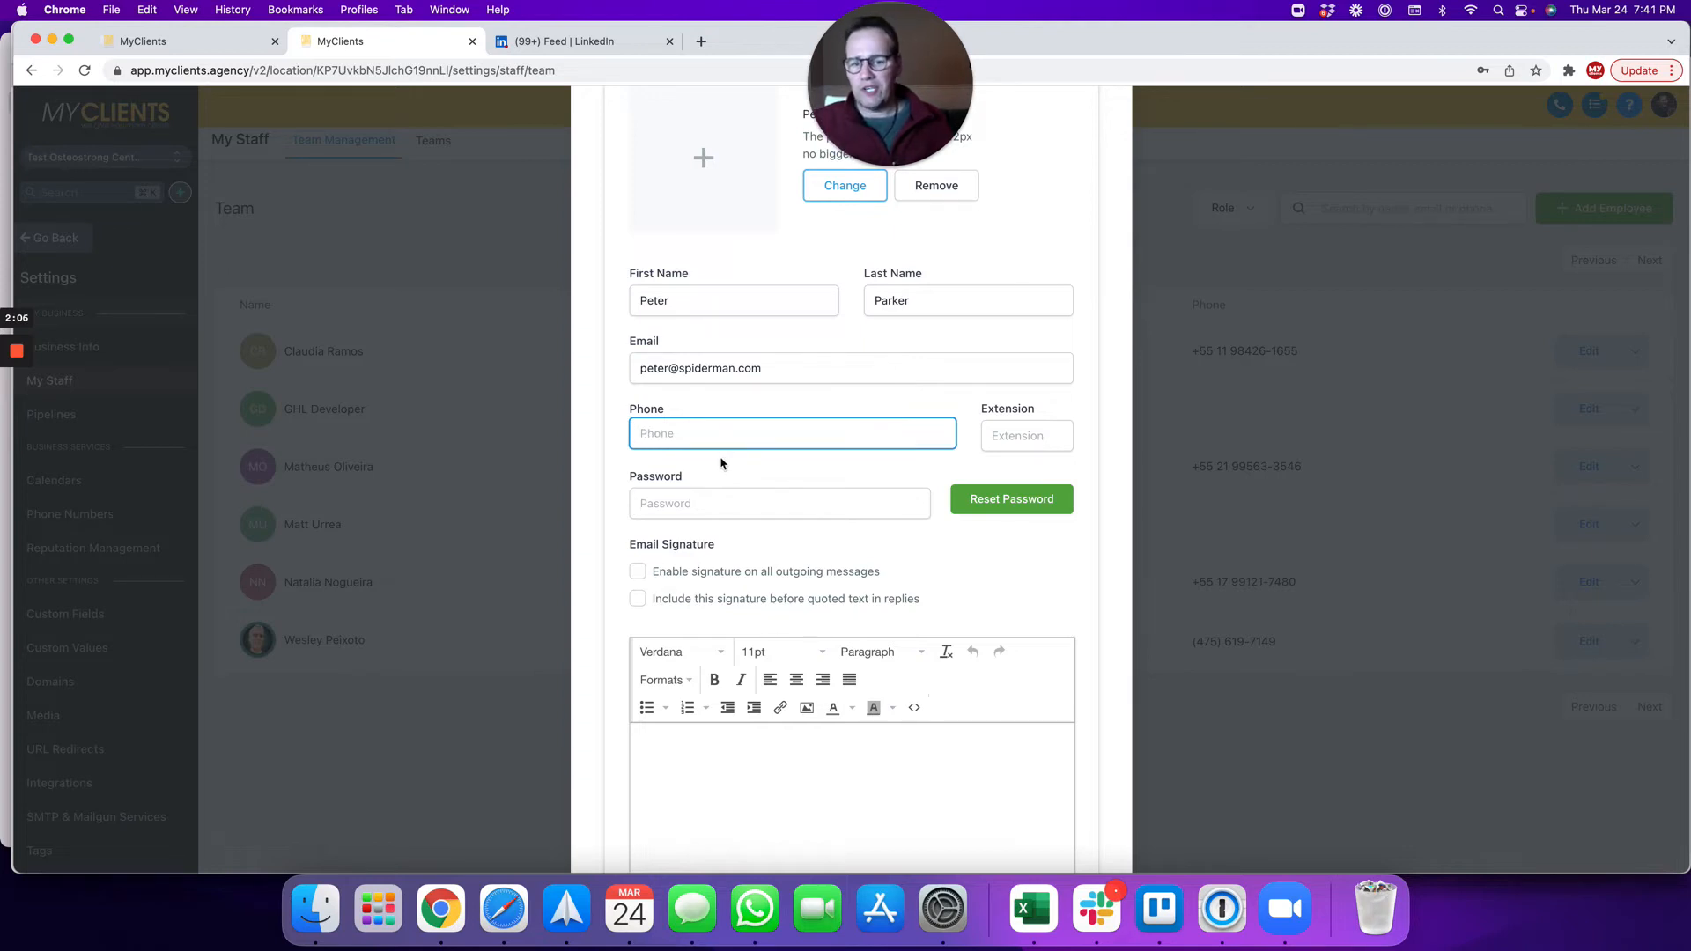
scroll(720, 460, "down", 5)
Step: Enter a login password for the new employee, dismissing the saved-password suggestions
left_click(668, 385)
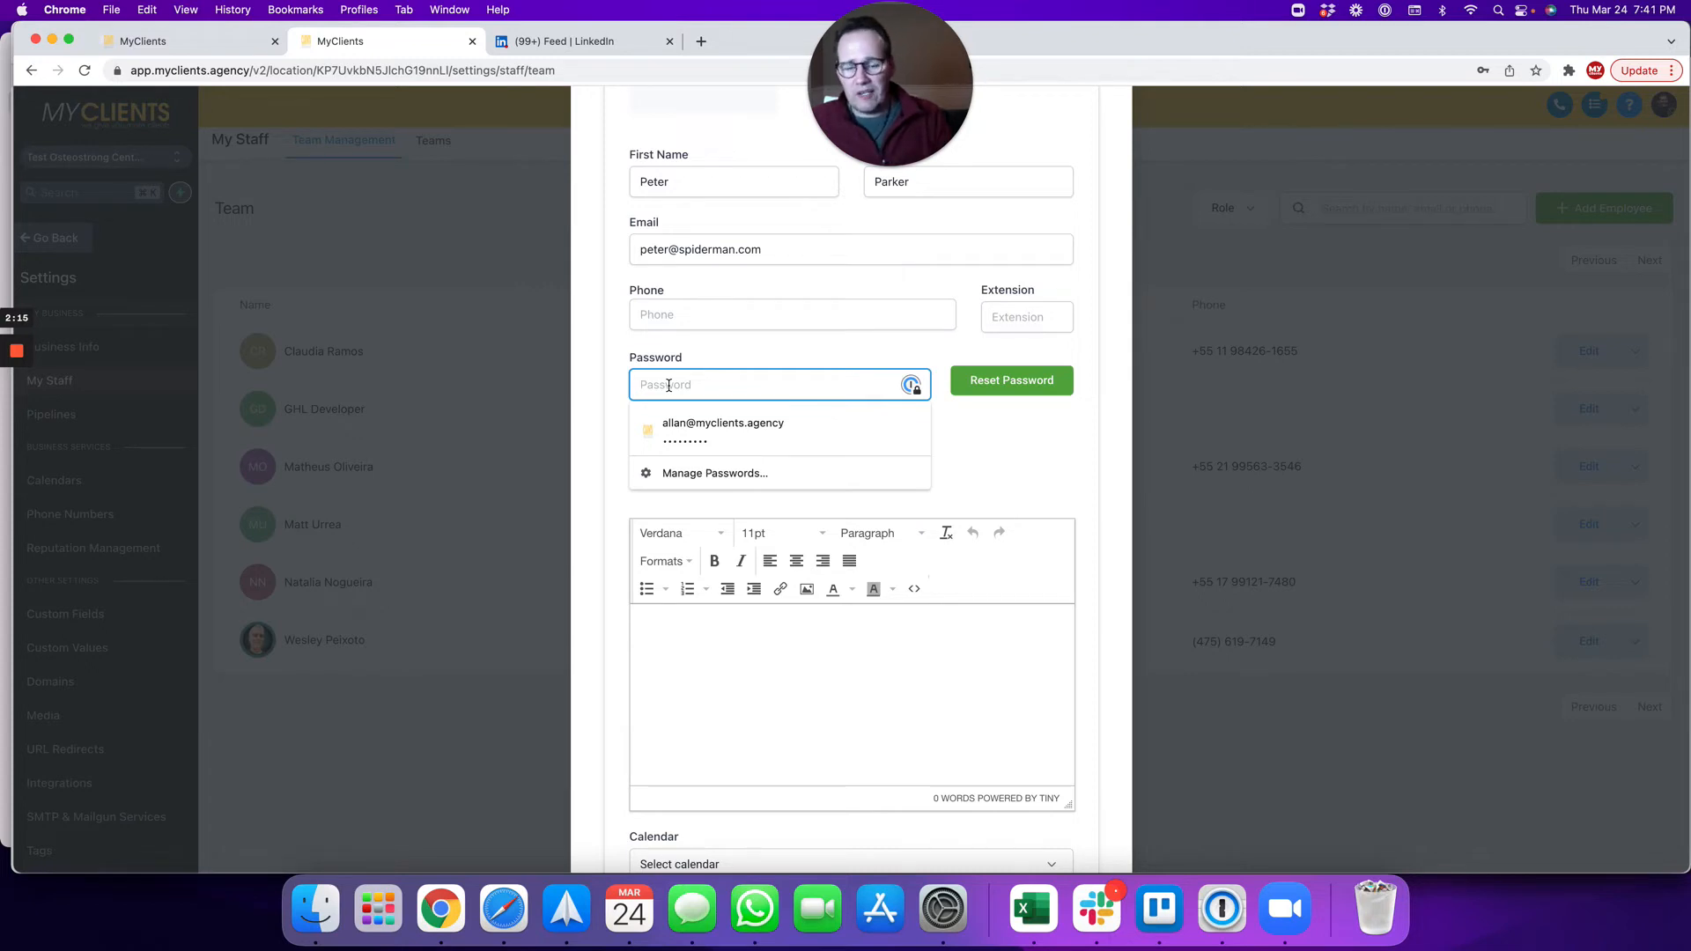
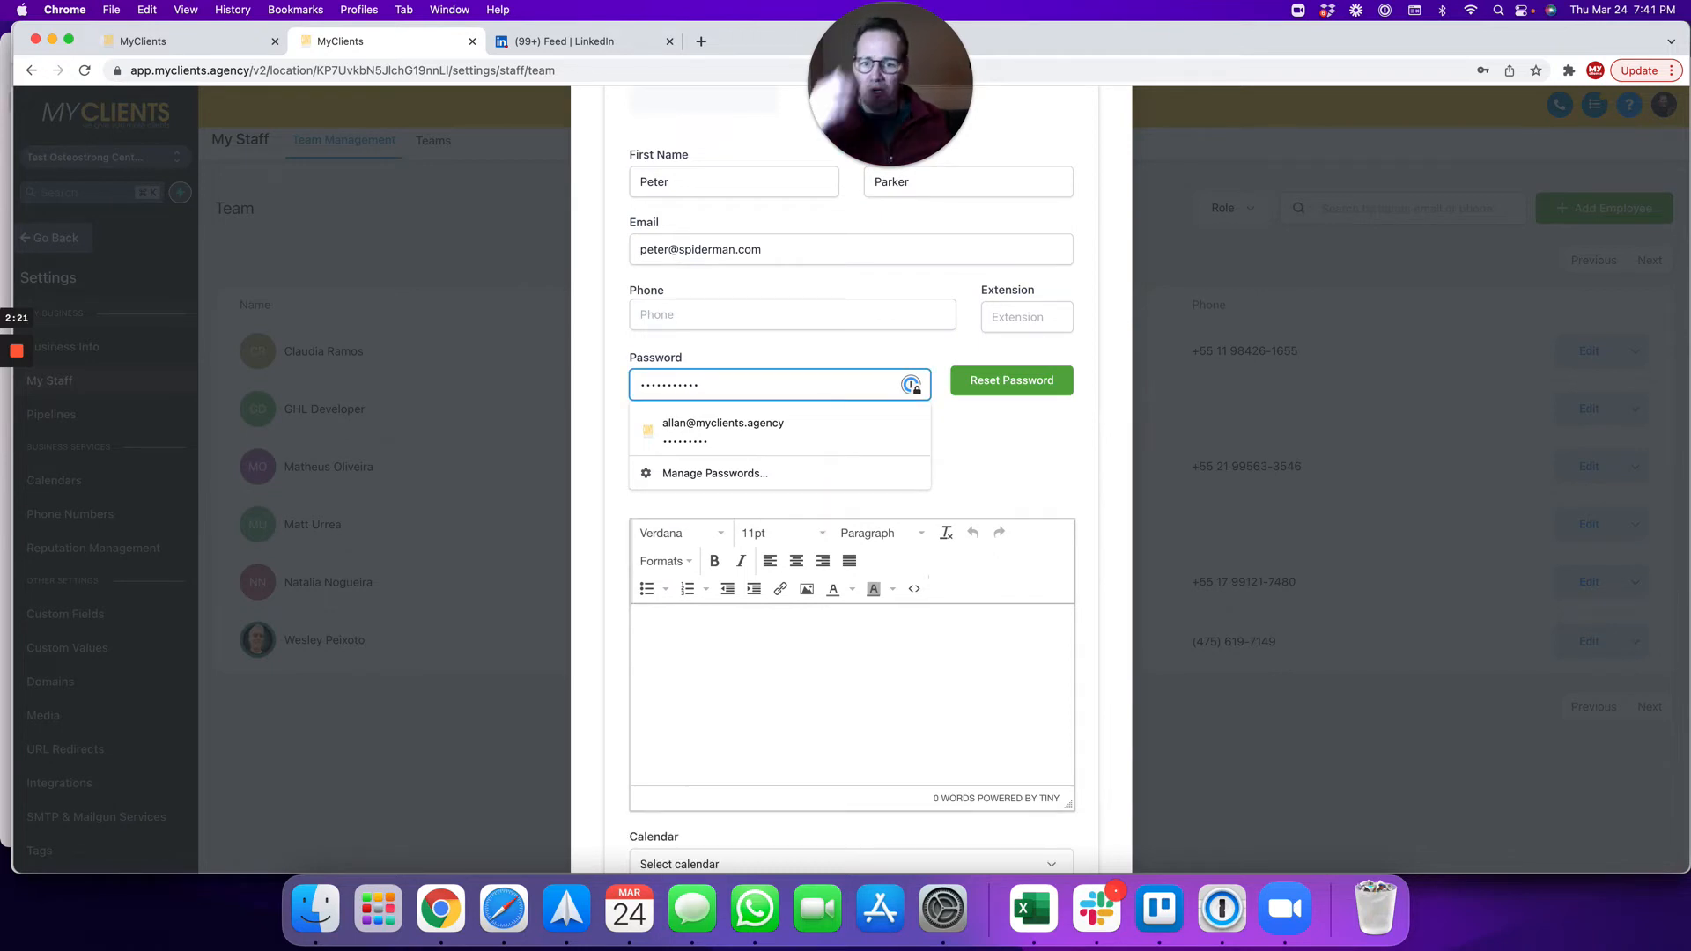
left_click(1019, 454)
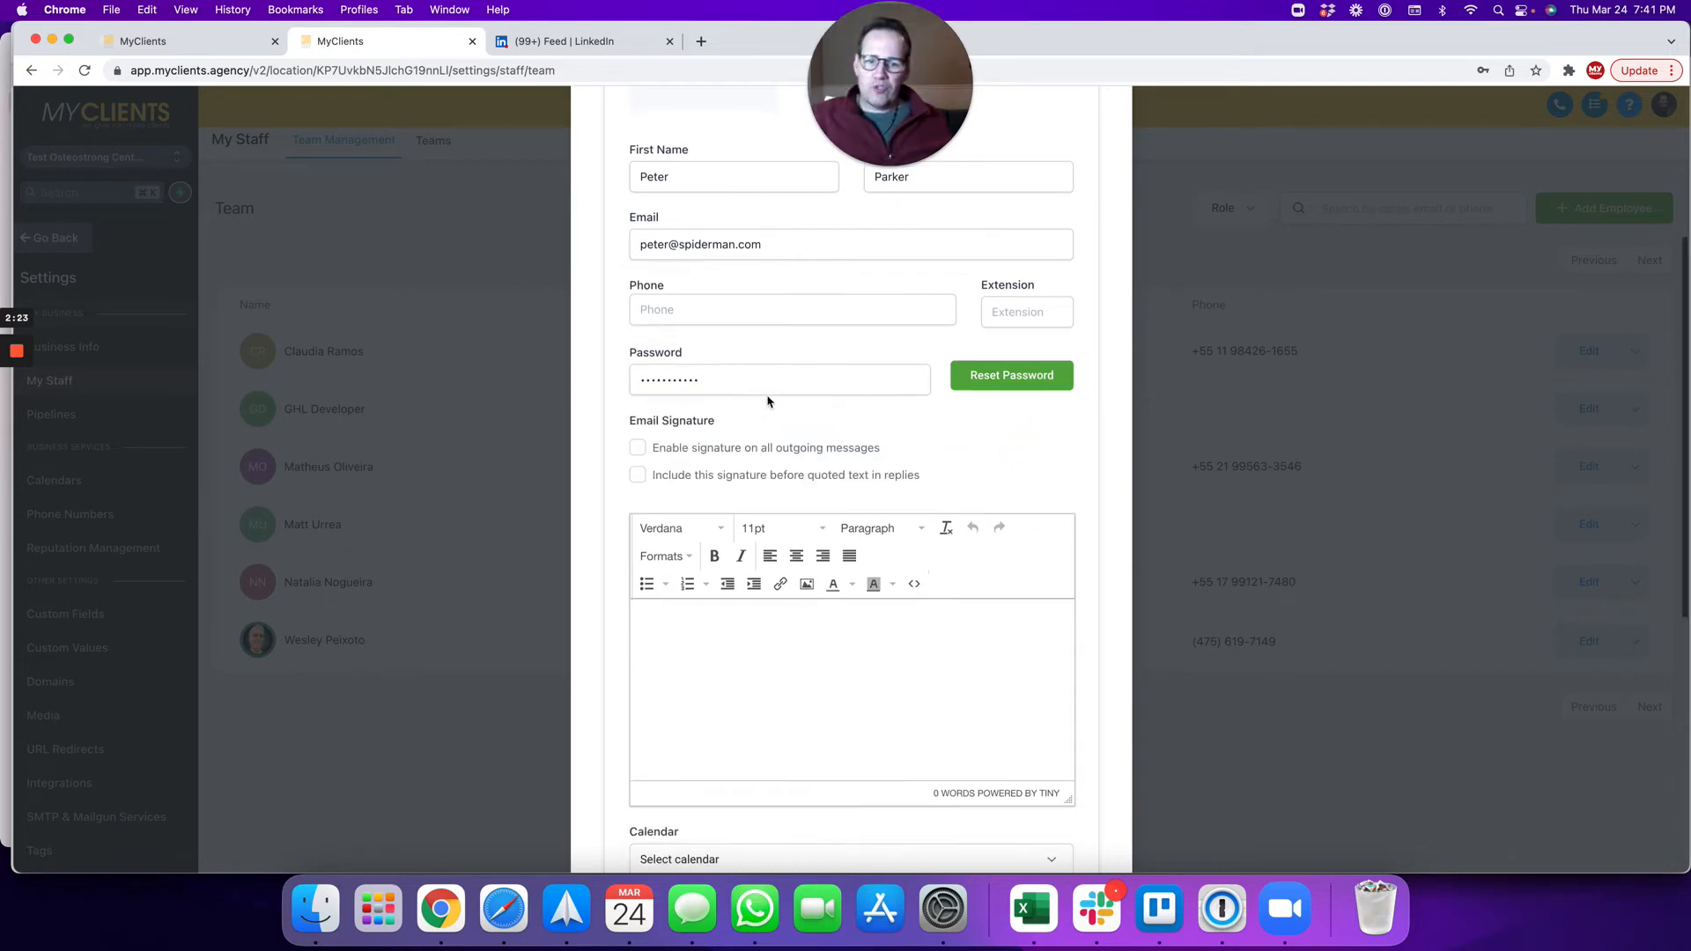
scroll(770, 713, "down", 2)
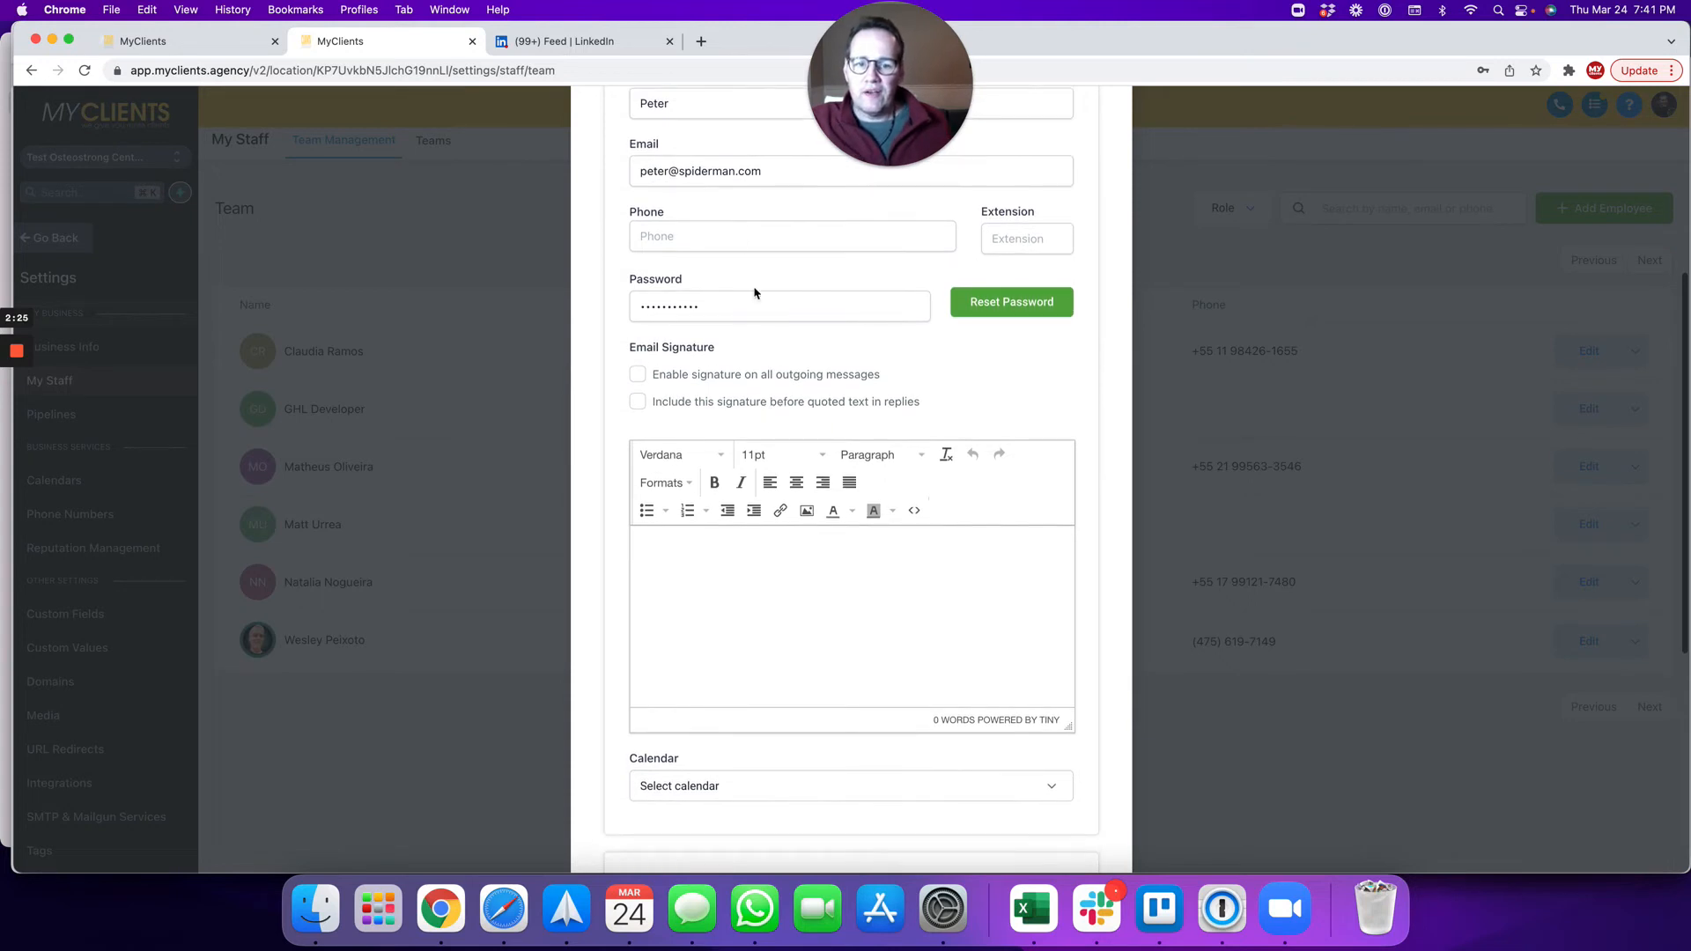
scroll(755, 344, "down", 6)
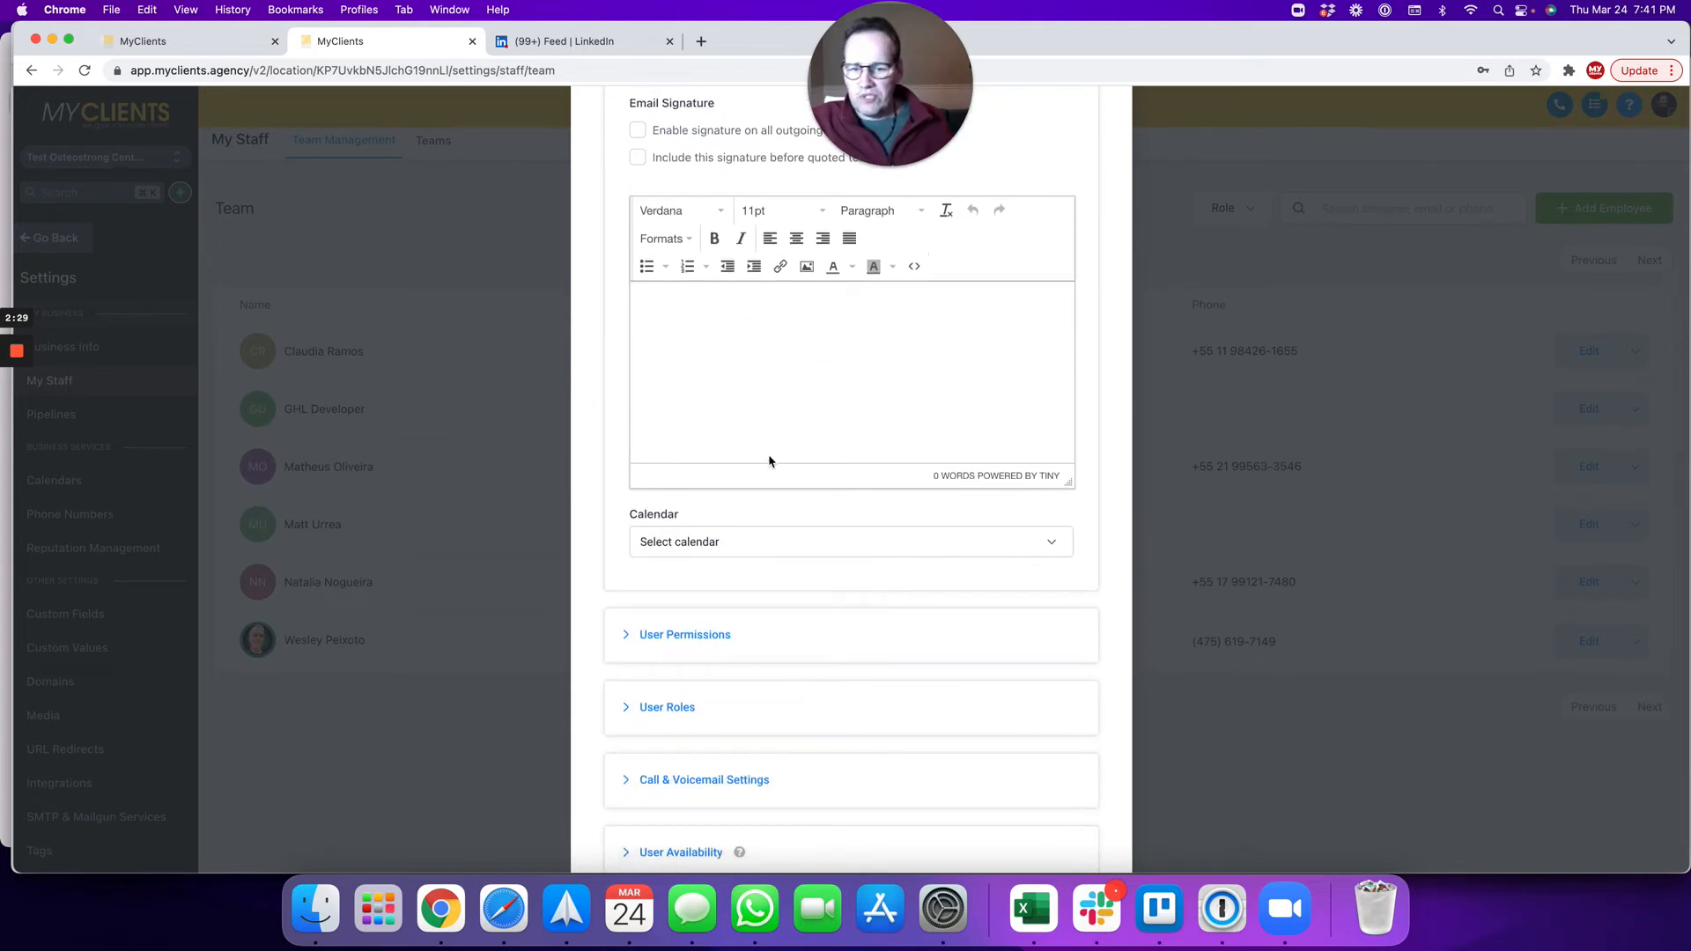
scroll(744, 494, "down", 5)
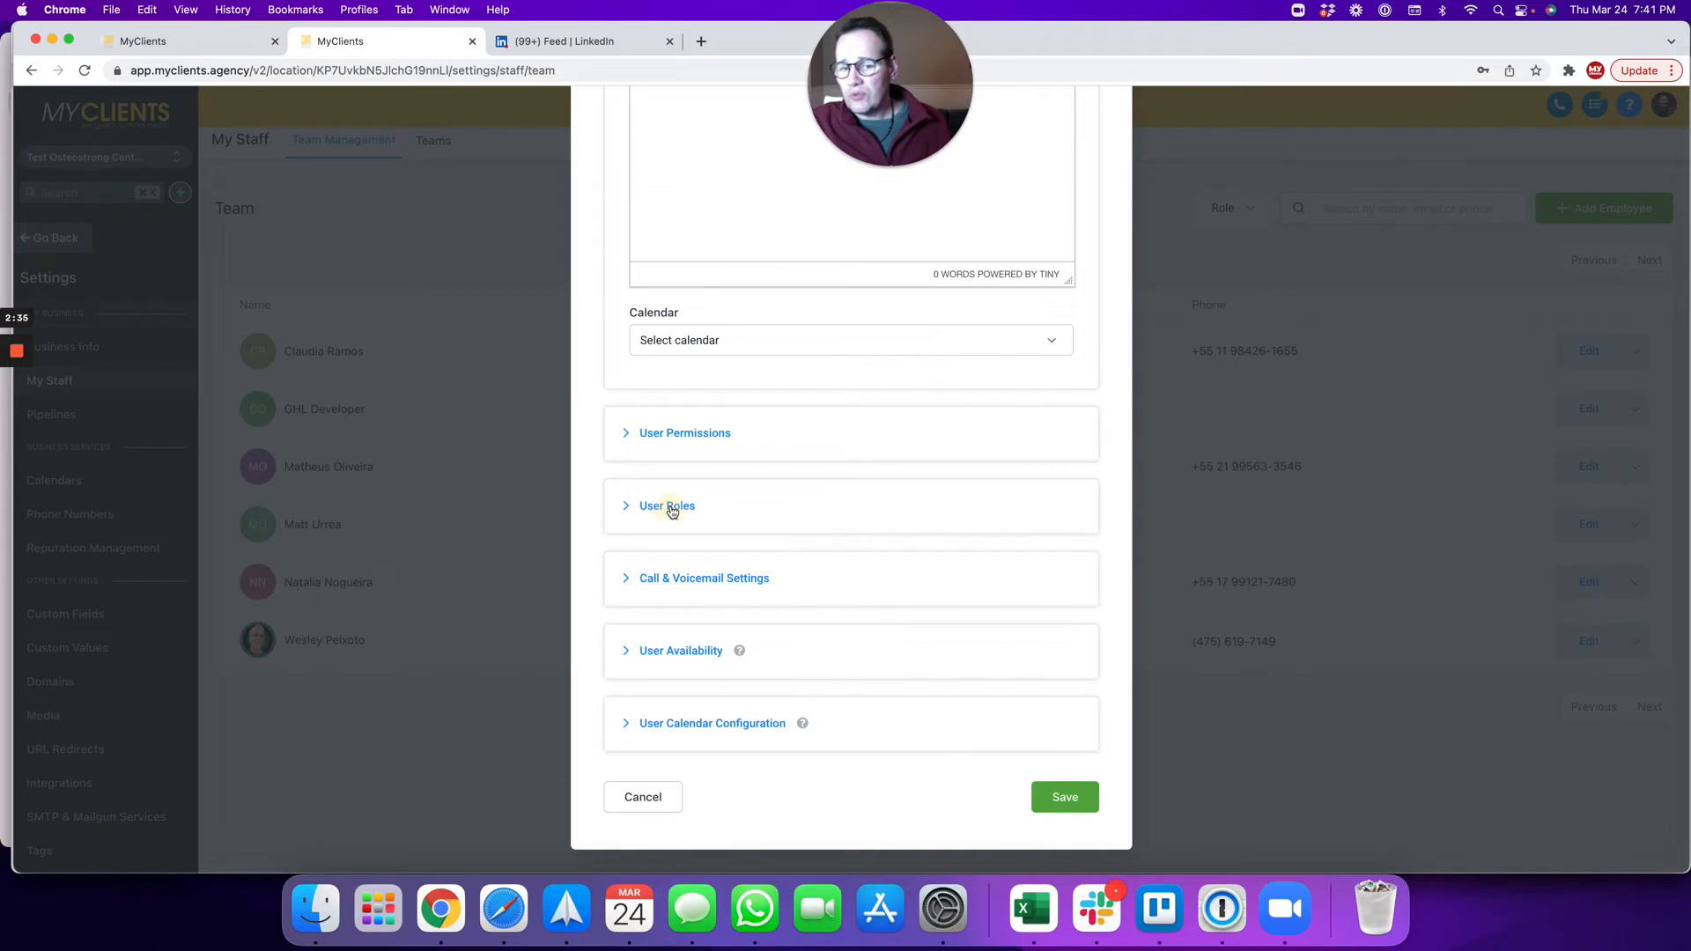
Step: Expand User Roles and choose User as the employee's role
left_click(671, 507)
scroll(705, 502, "down", 2)
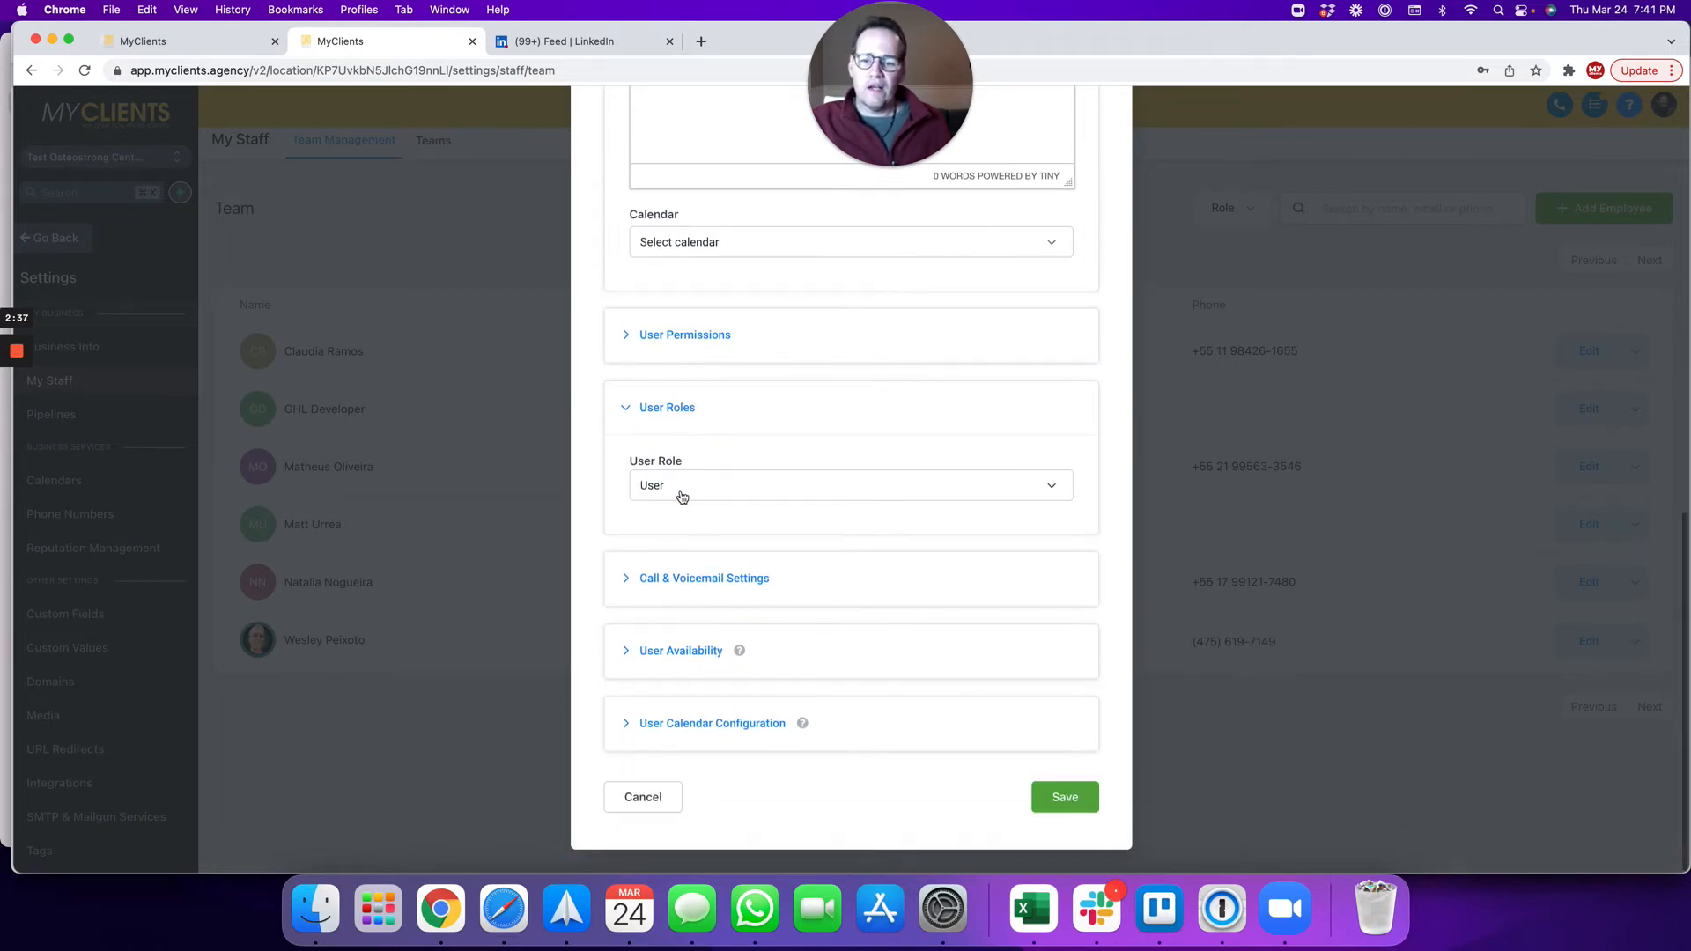
left_click(674, 487)
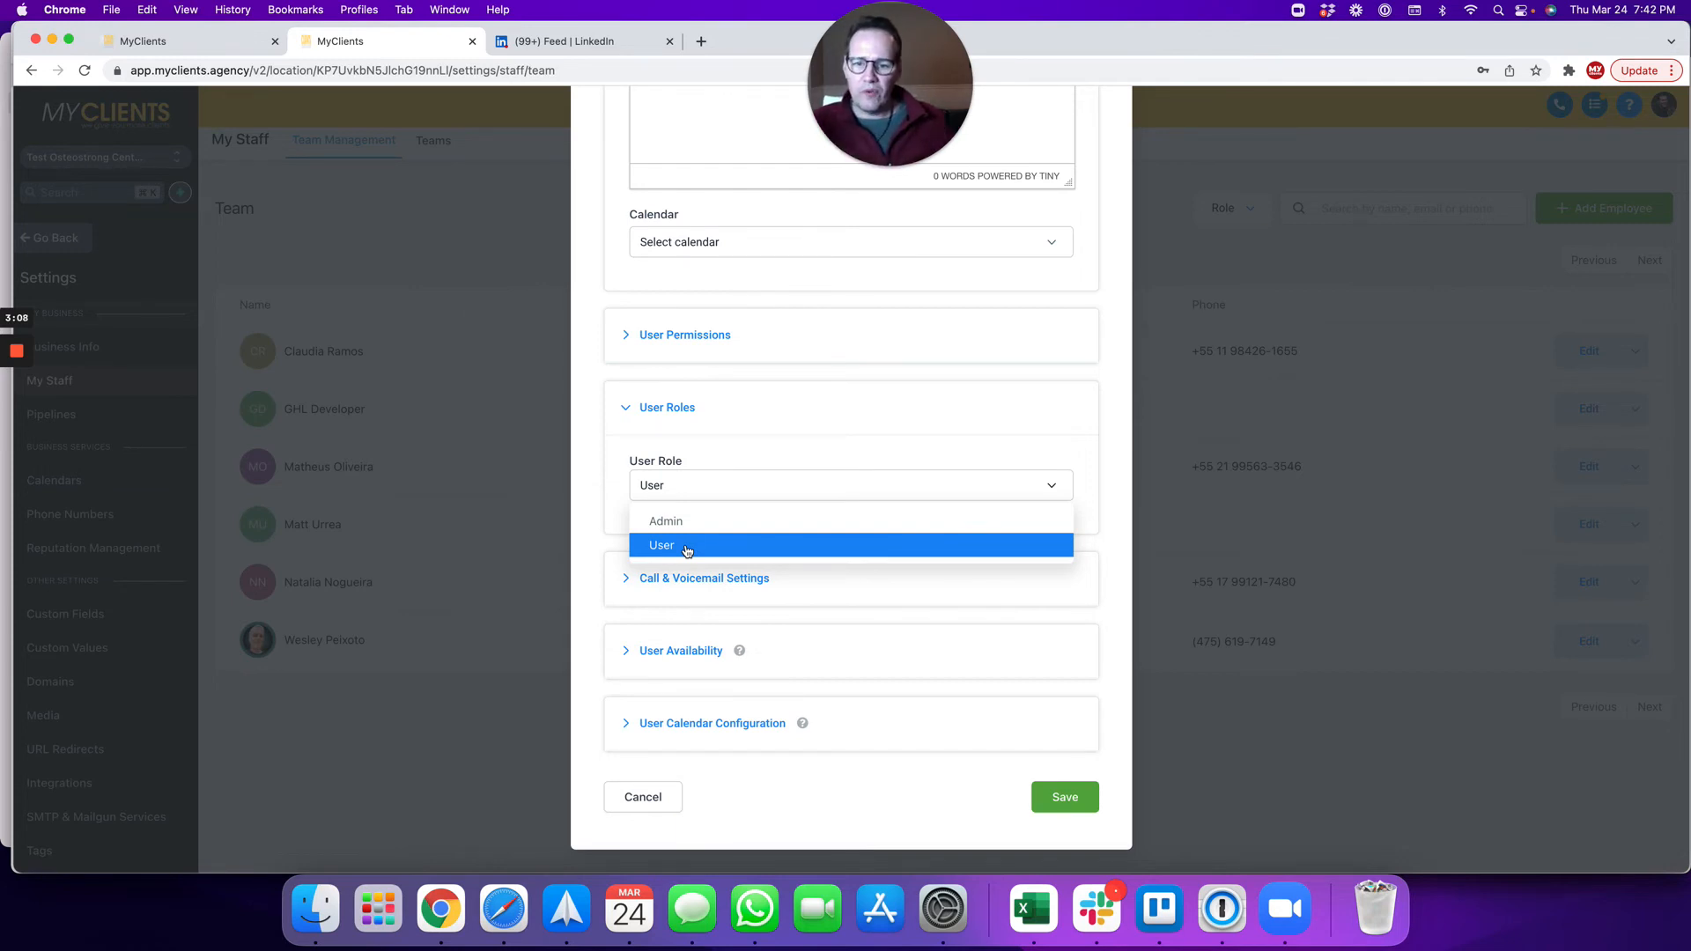
left_click(687, 548)
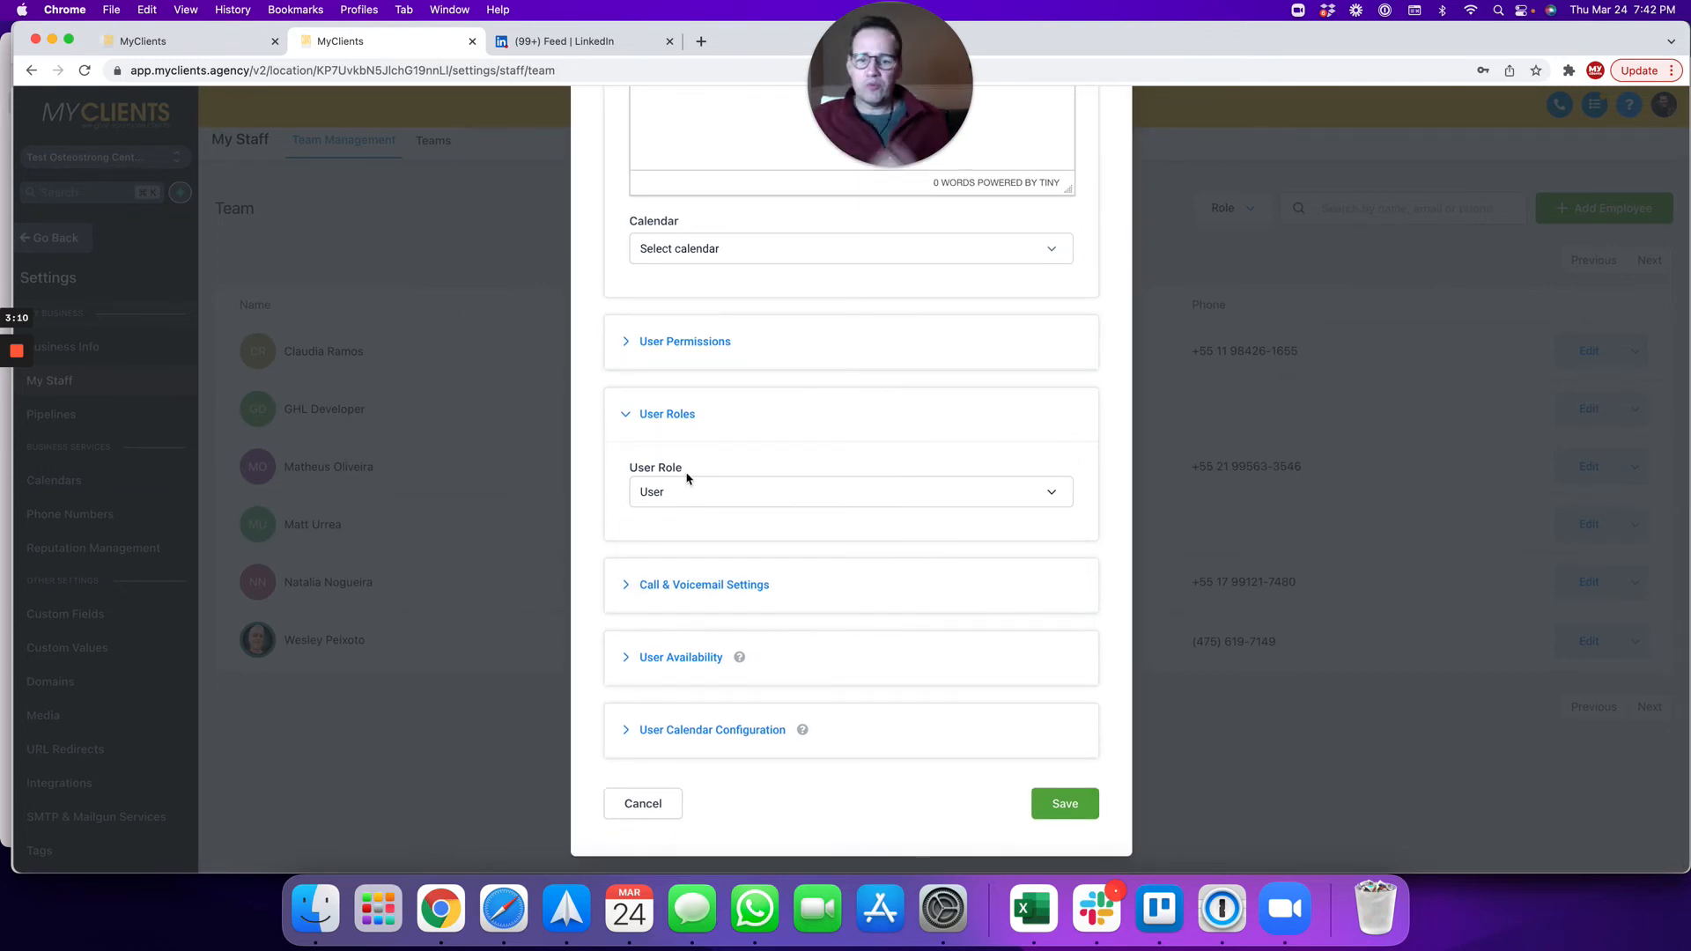
Step: Save the Team Management form, adding the employee as the seventh team member
left_click(1061, 803)
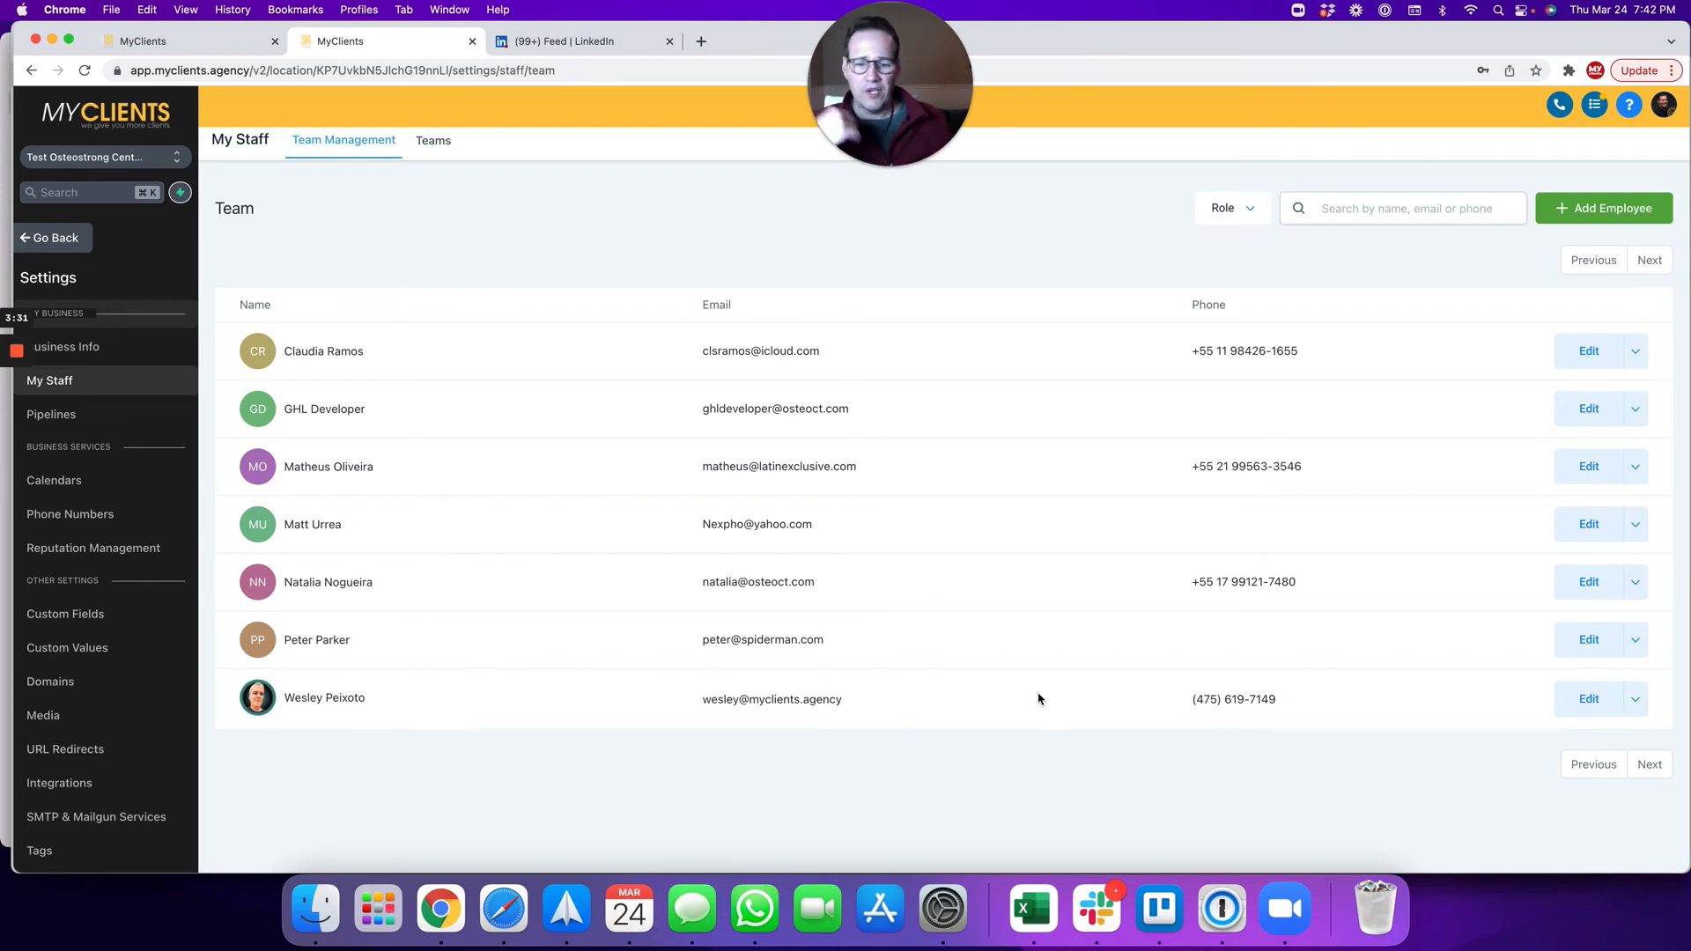
Step: Delete the new employee from the row's menu, typing 'delete' to confirm
left_click(1635, 641)
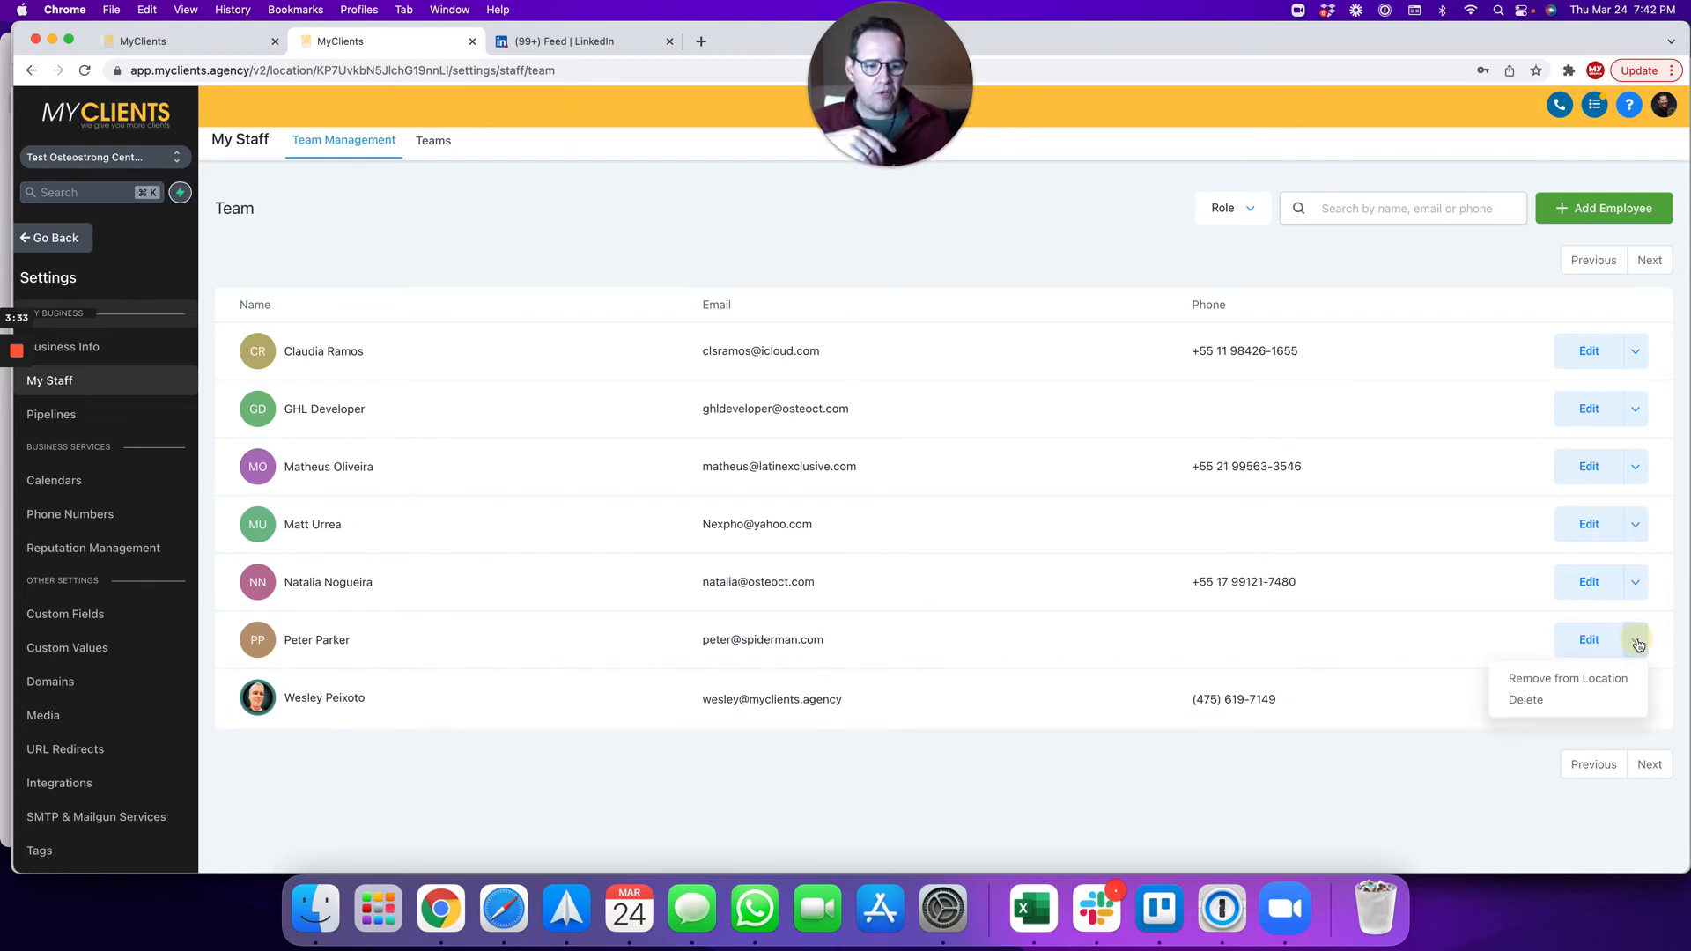
left_click(1526, 701)
left_click(685, 314)
type("delte")
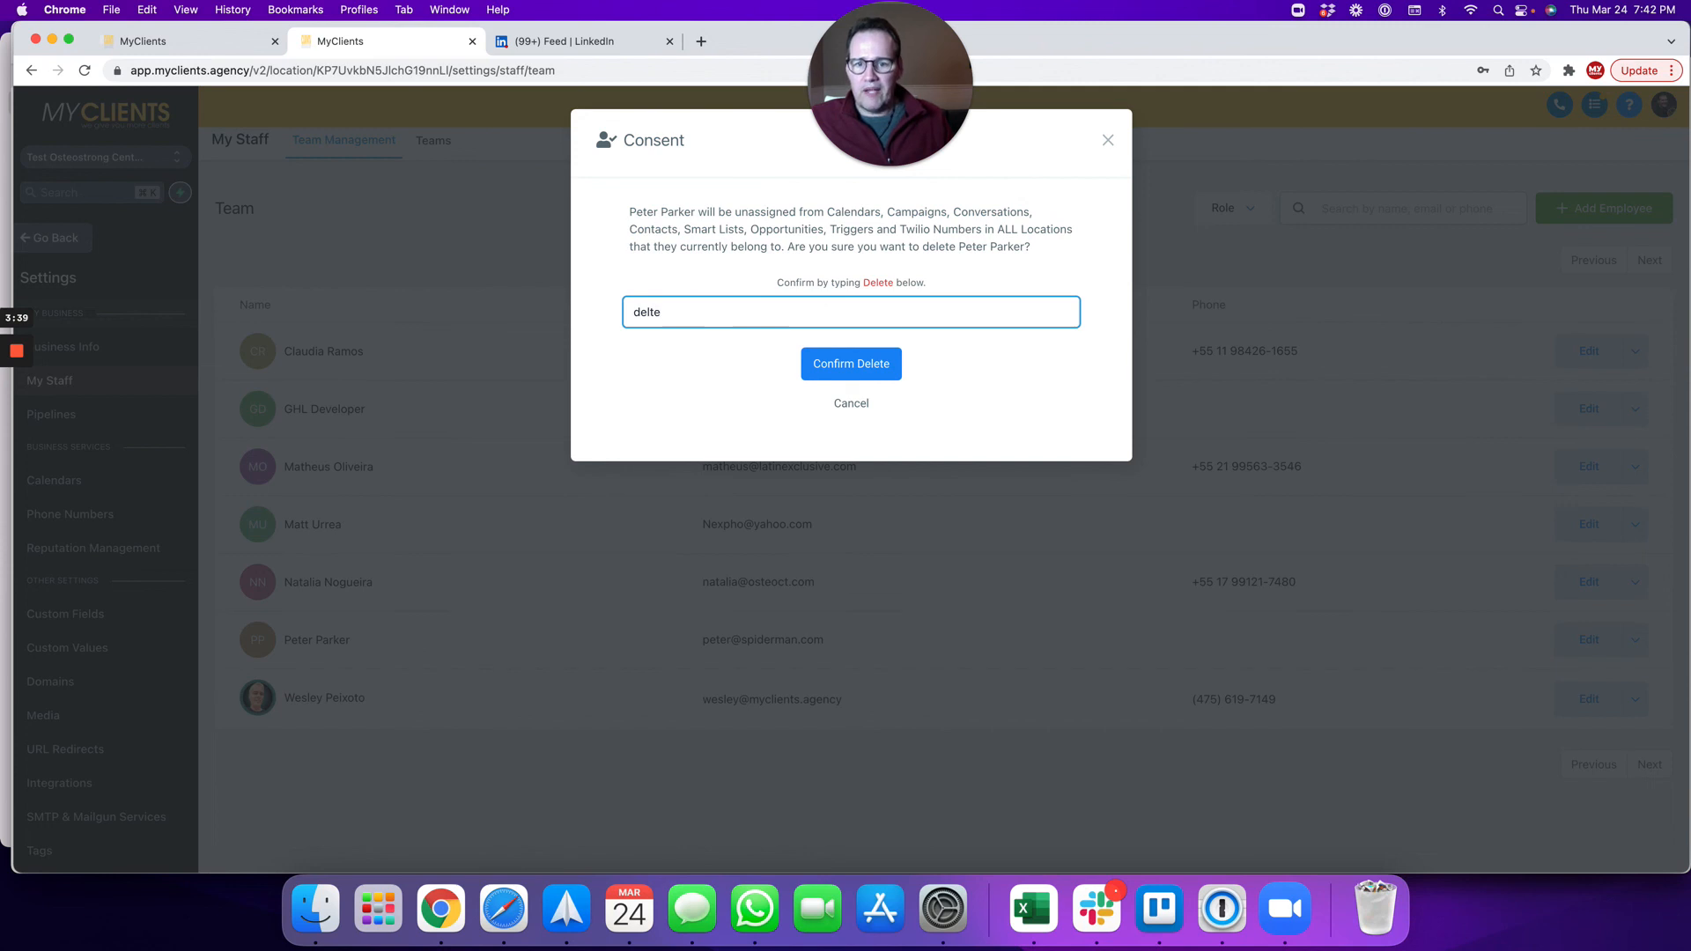
key("BackSpace")
key("BackSpace")
key("BackSpace")
type("lete")
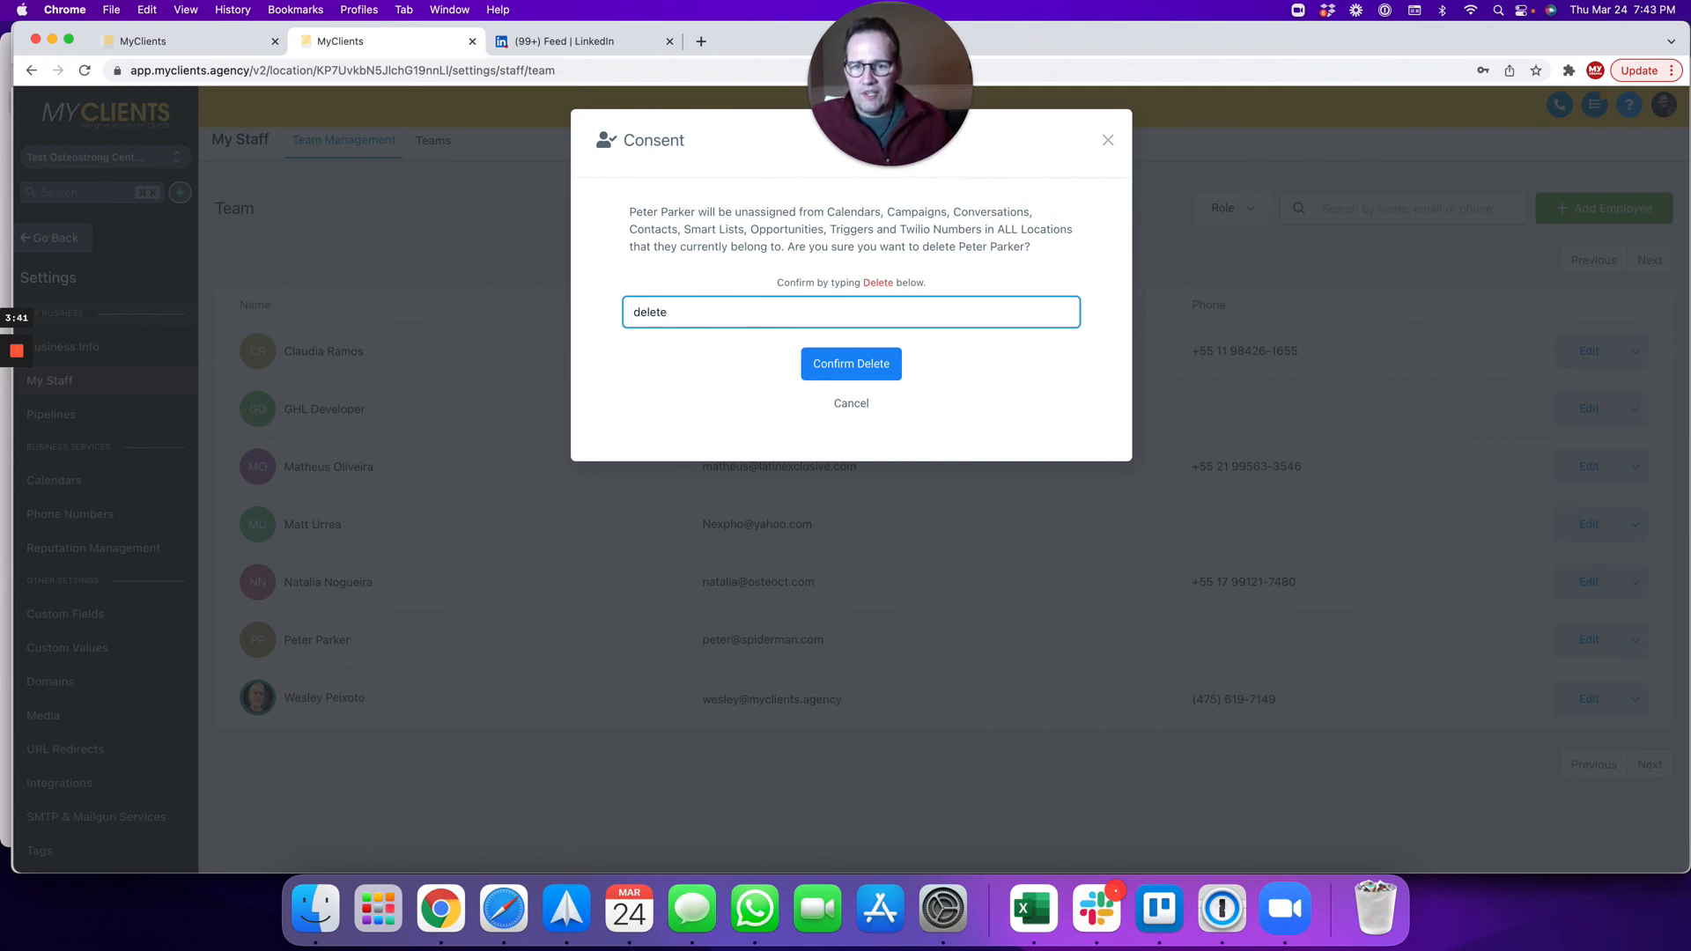
left_click(839, 366)
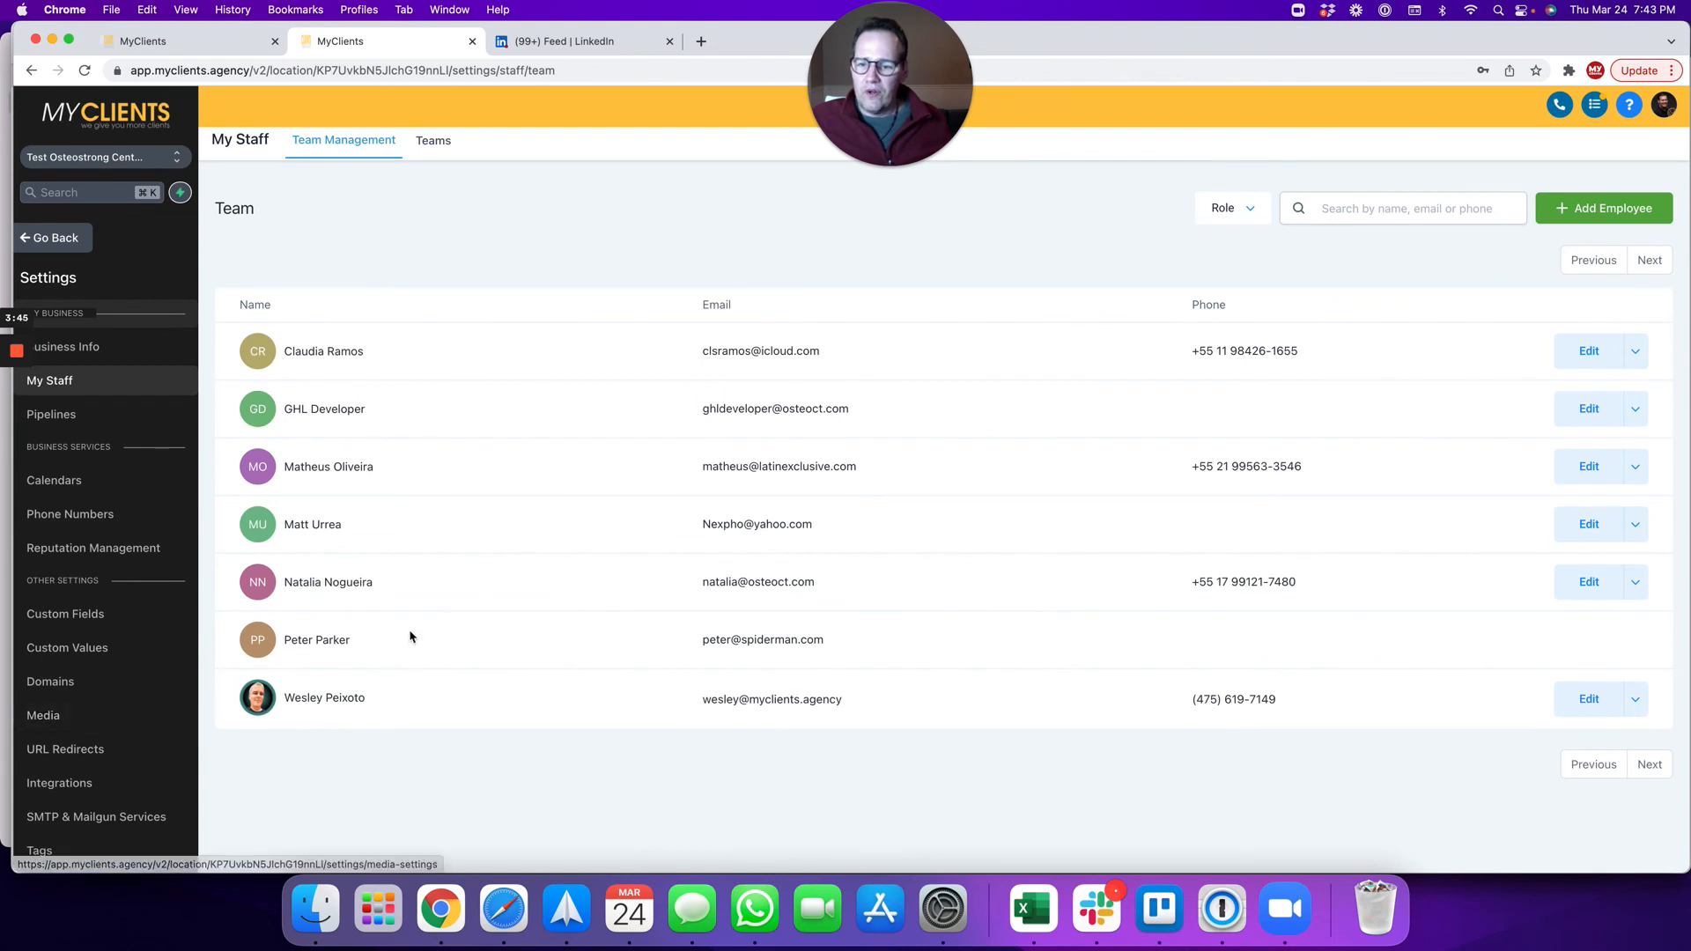